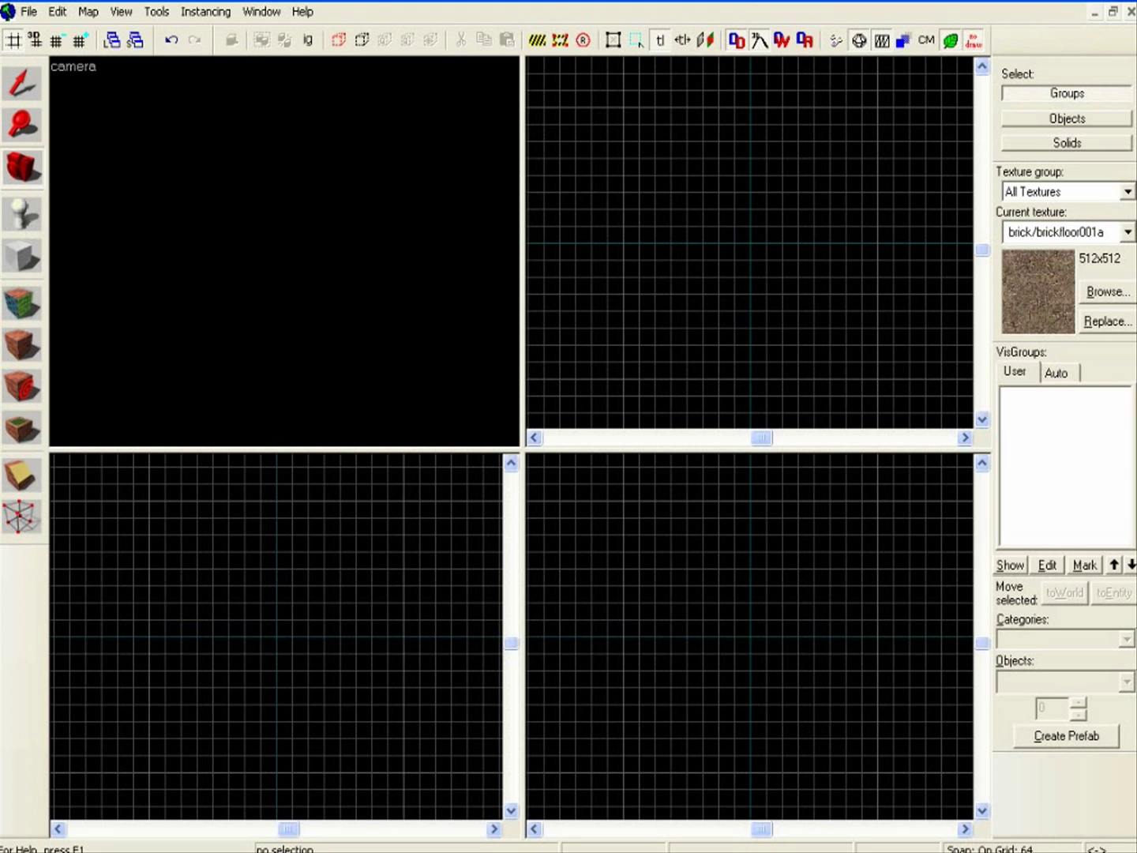
# Outline a new block in the top view, about 22336 units wide, 24448 long and 64 high, roughly centred on the origin
pyautogui.click(21, 215)
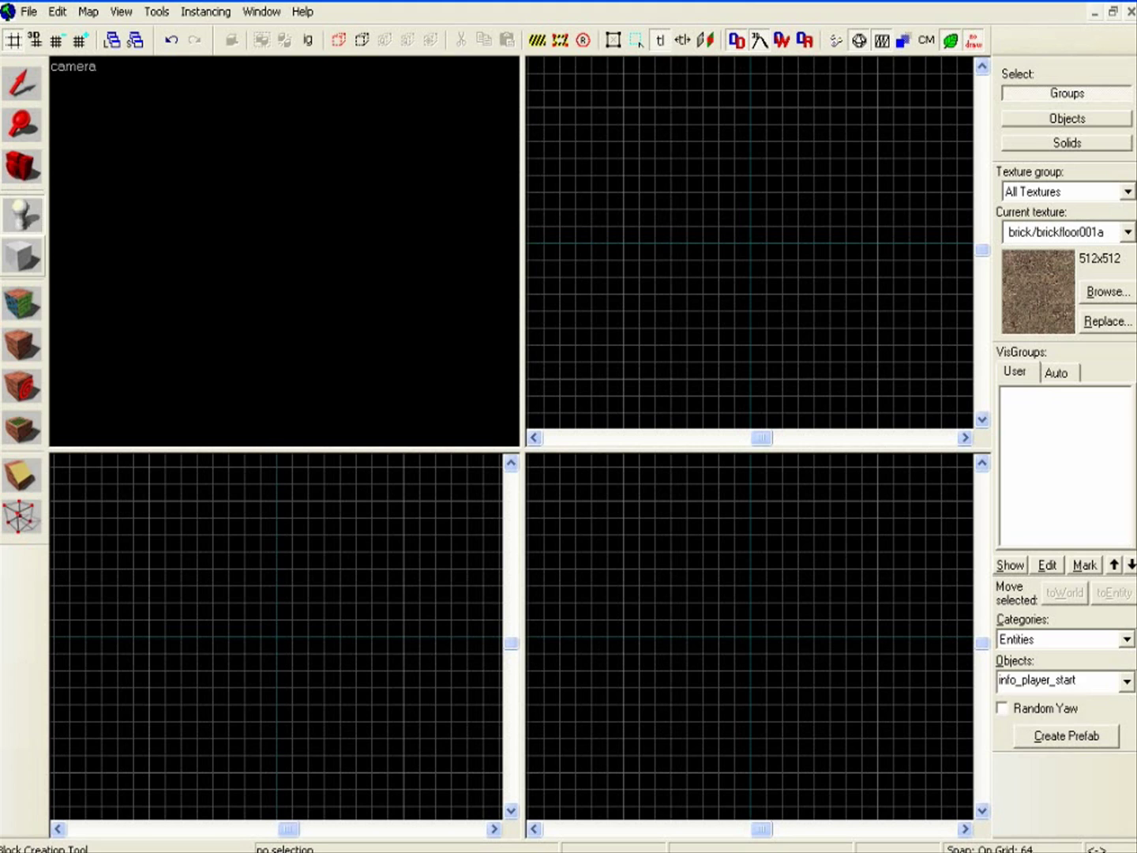
pyautogui.click(21, 256)
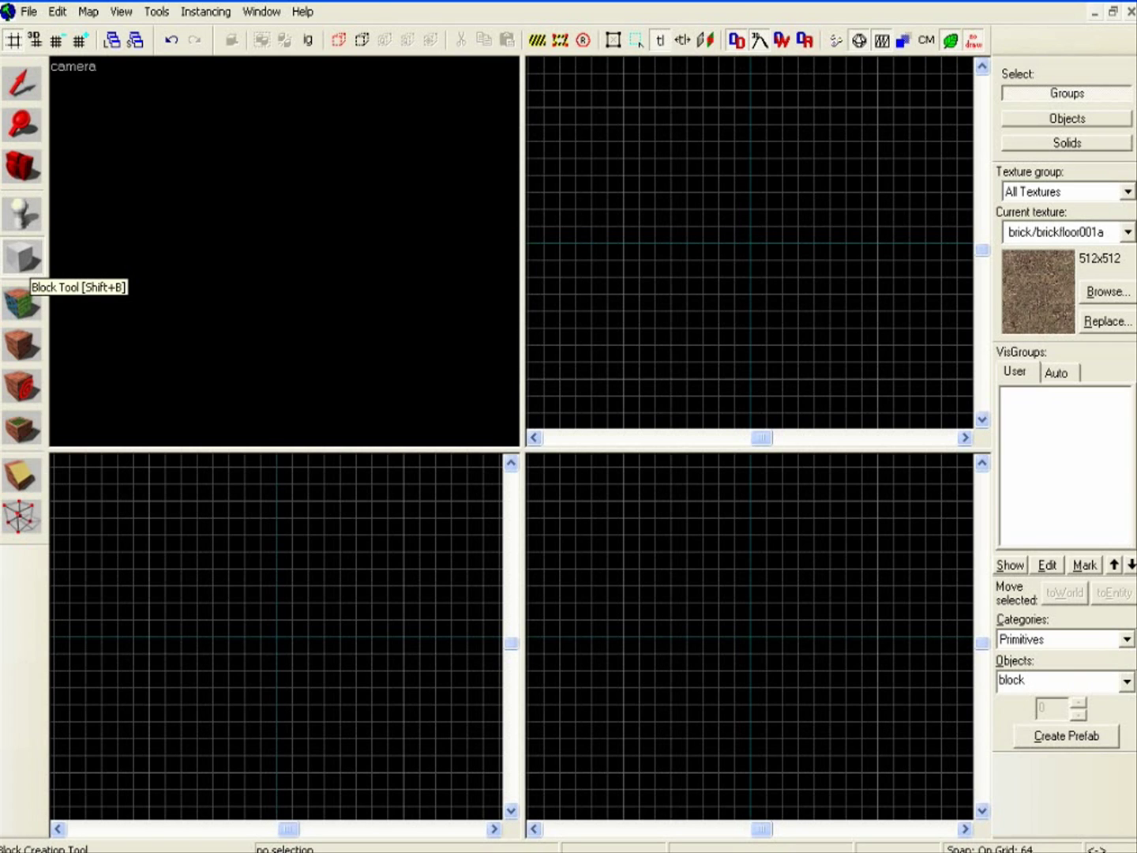
pyautogui.click(22, 257)
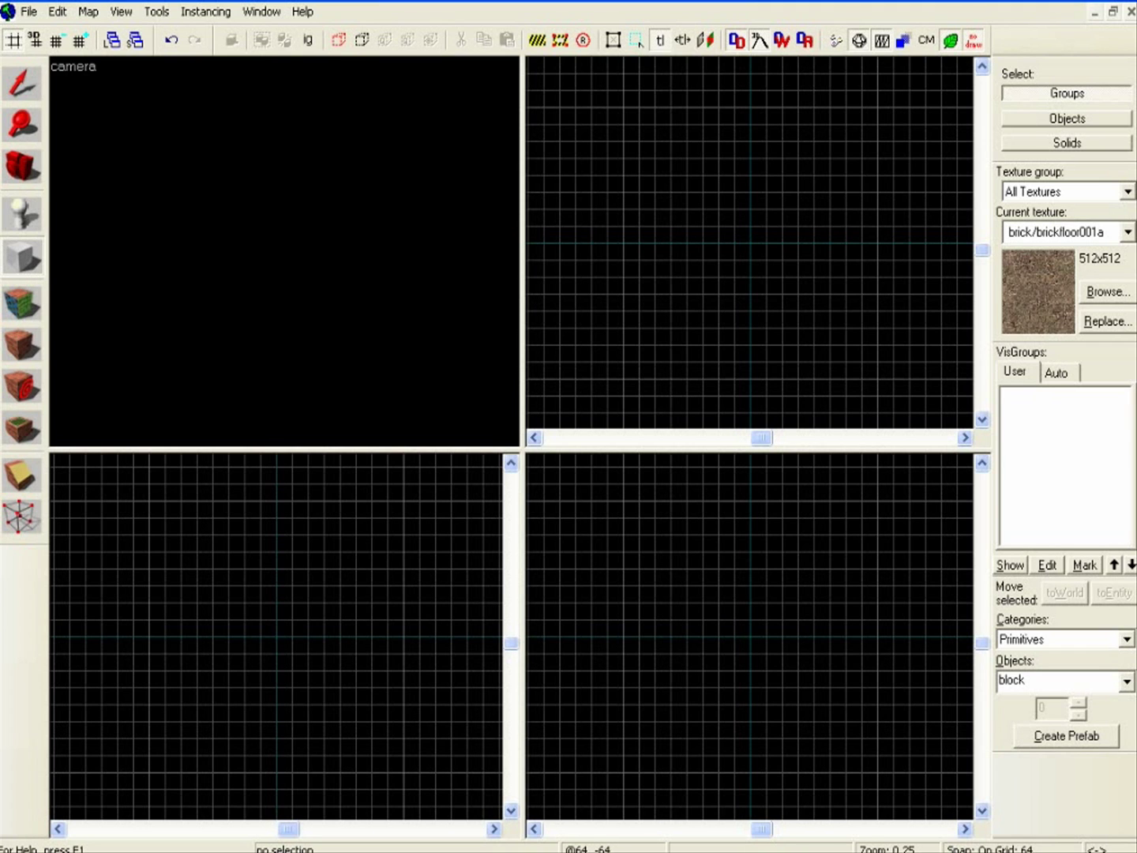
pyautogui.scroll(-10, 750, 245)
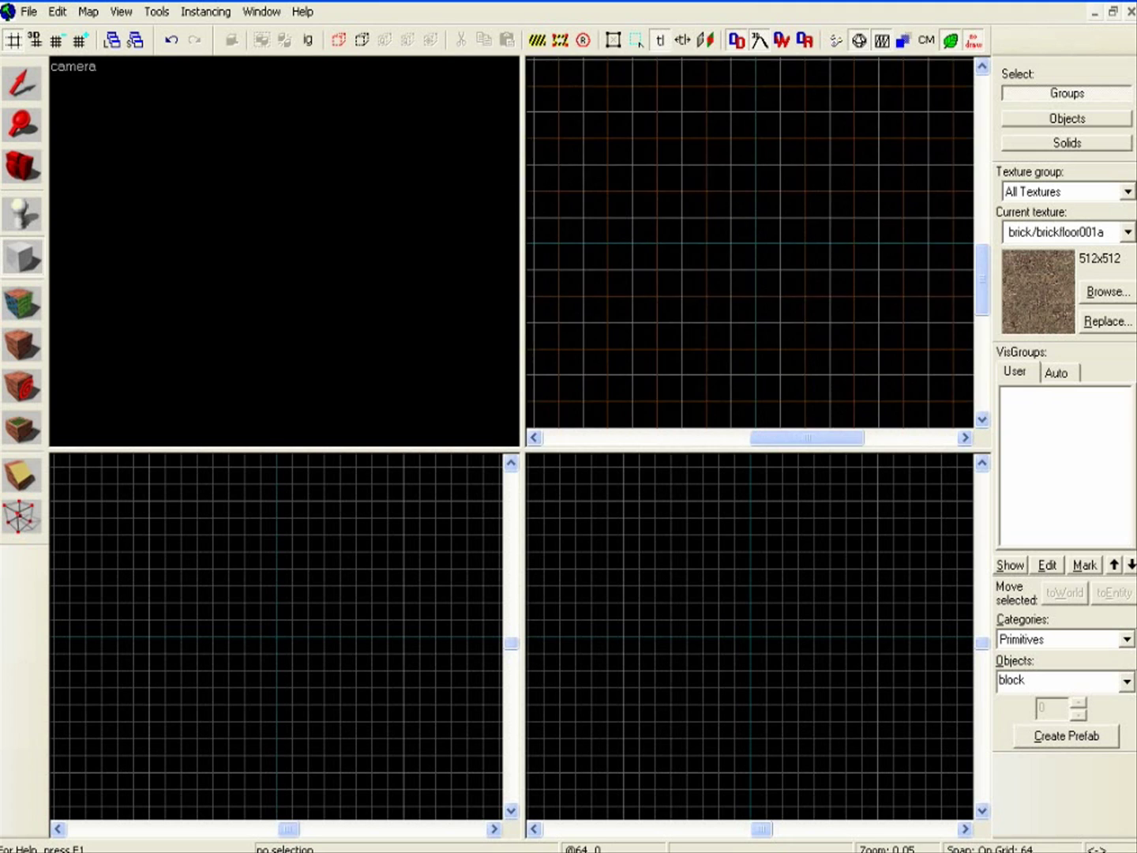
pyautogui.scroll(9, 750, 245)
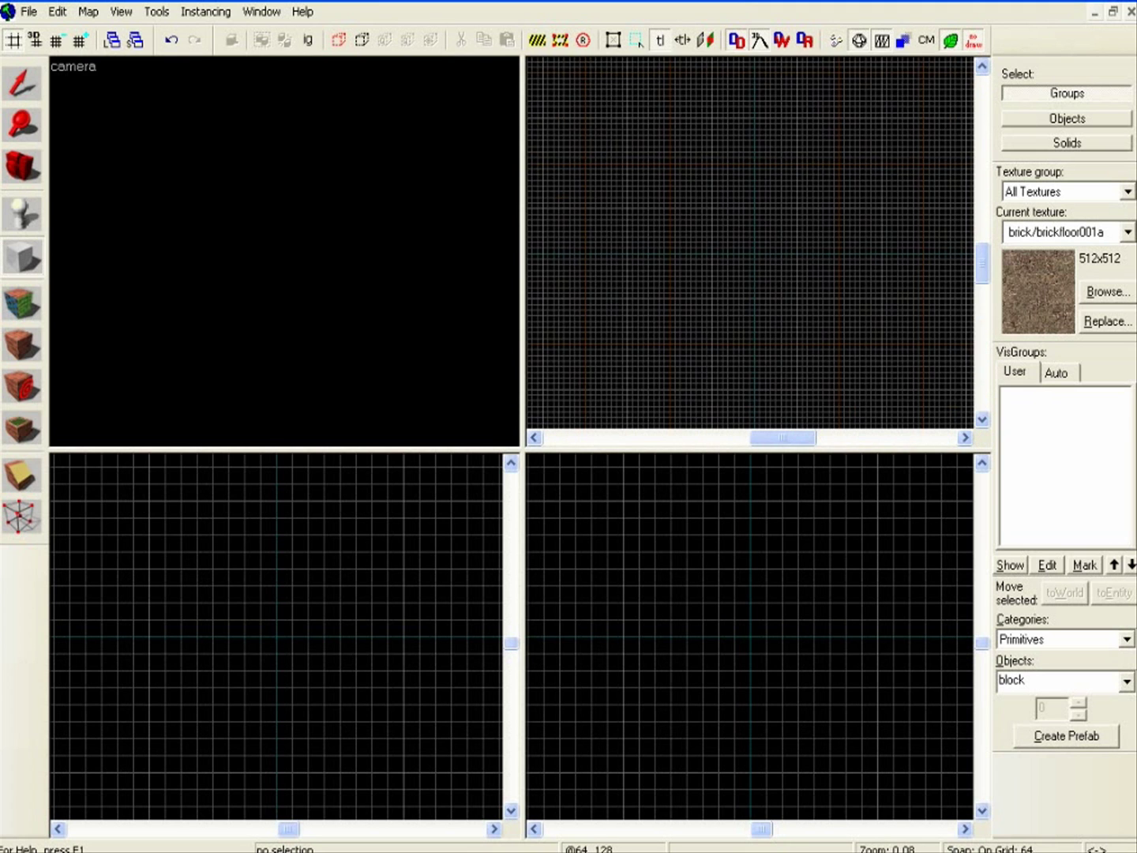
pyautogui.scroll(4, 750, 245)
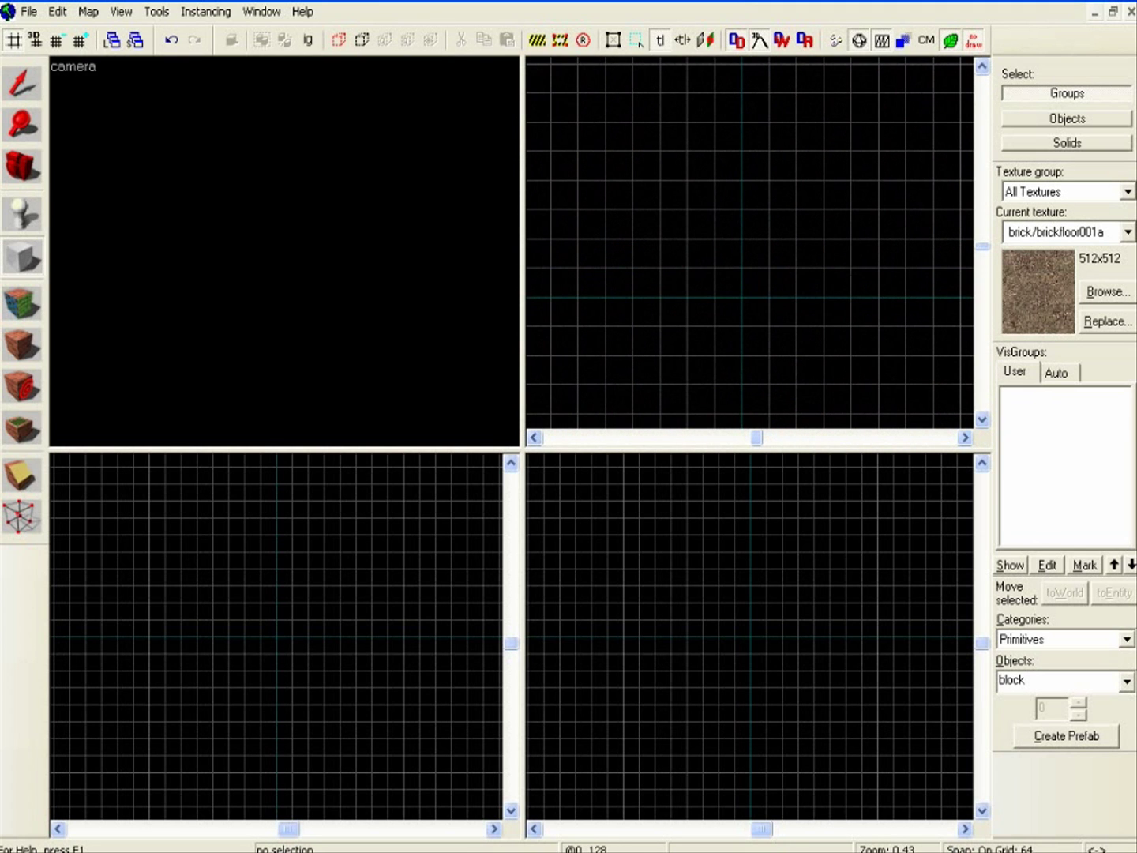
pyautogui.scroll(-8, 750, 245)
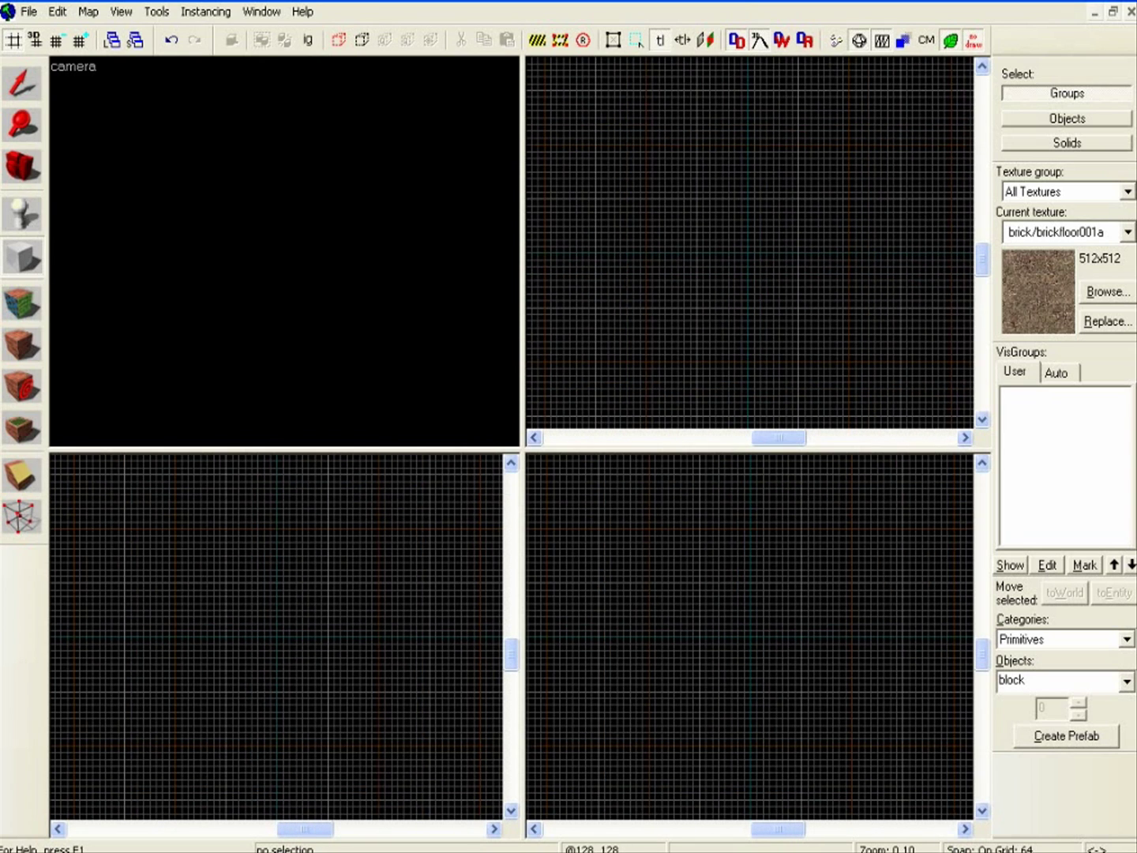
pyautogui.scroll(-8, 750, 245)
pyautogui.scroll(-2, 750, 245)
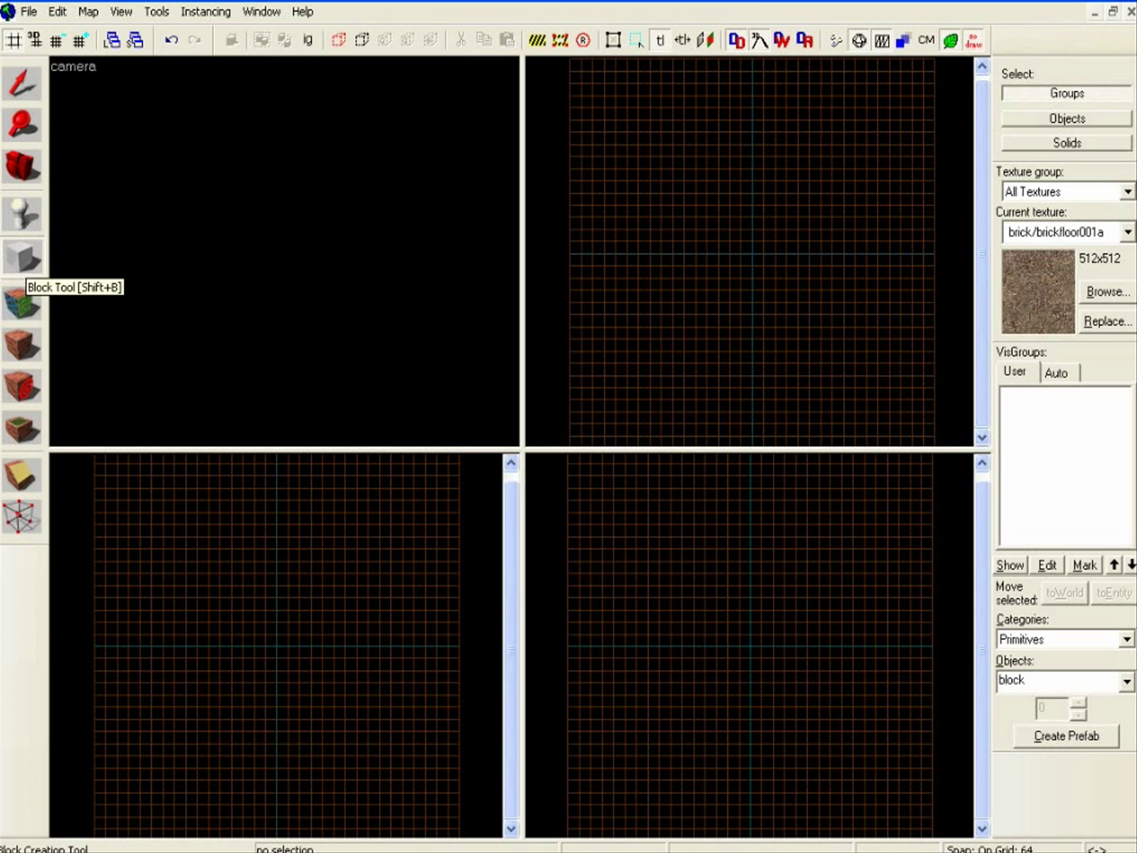
pyautogui.click(23, 257)
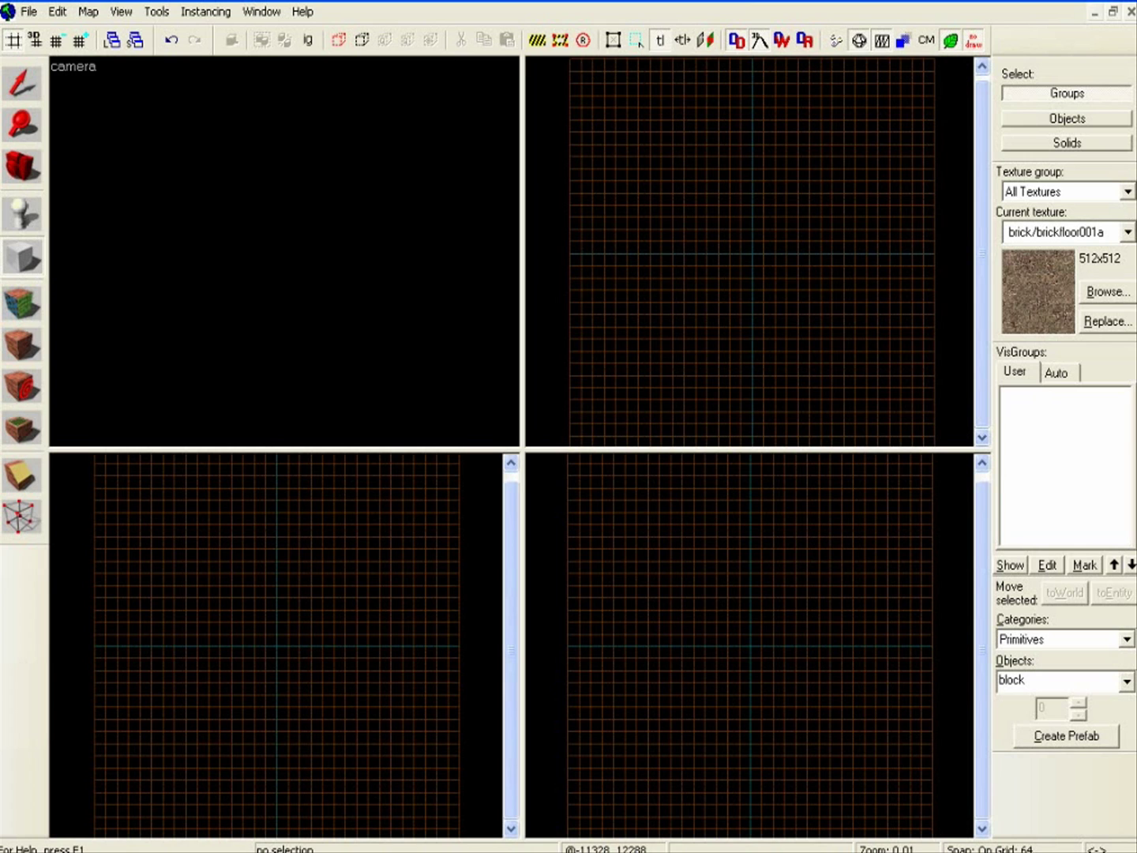
pyautogui.moveTo(626, 106); pyautogui.dragTo(874, 398)
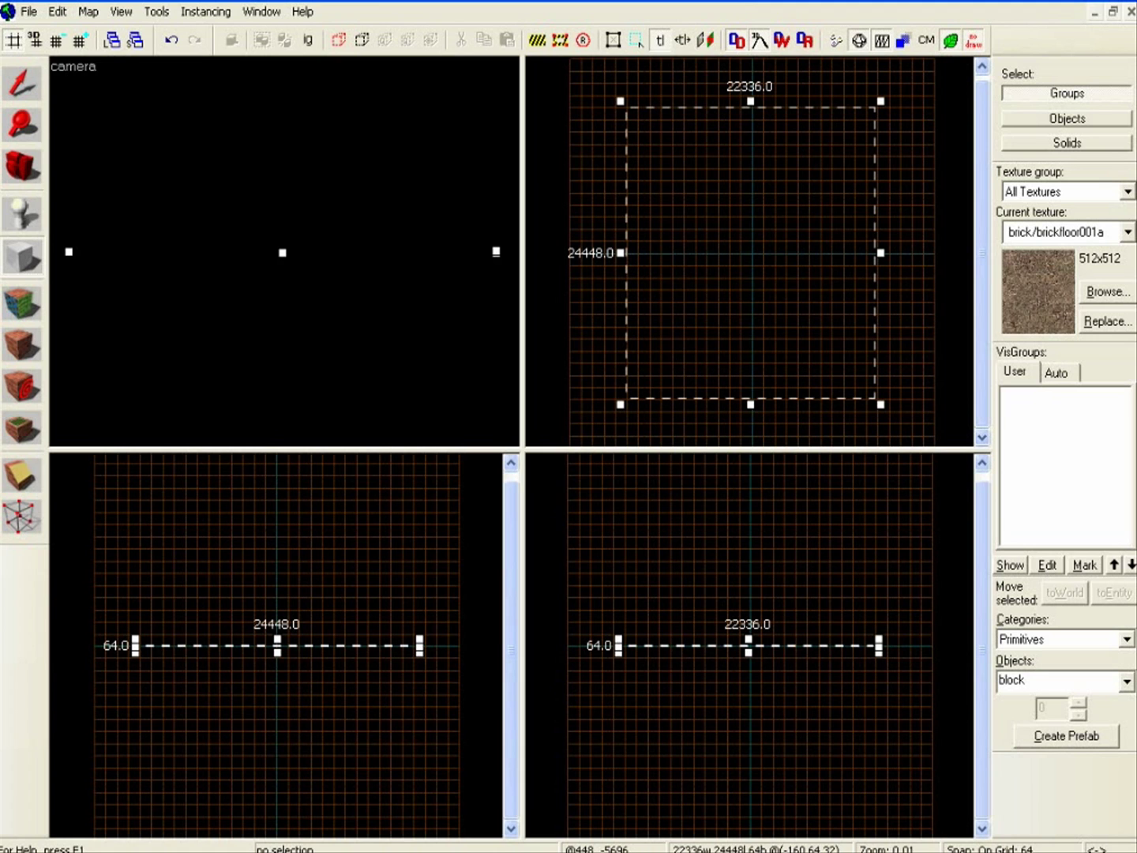
# Filter the texture library by "sky" and make tools/toolsskybox the current texture
pyautogui.click(1108, 293)
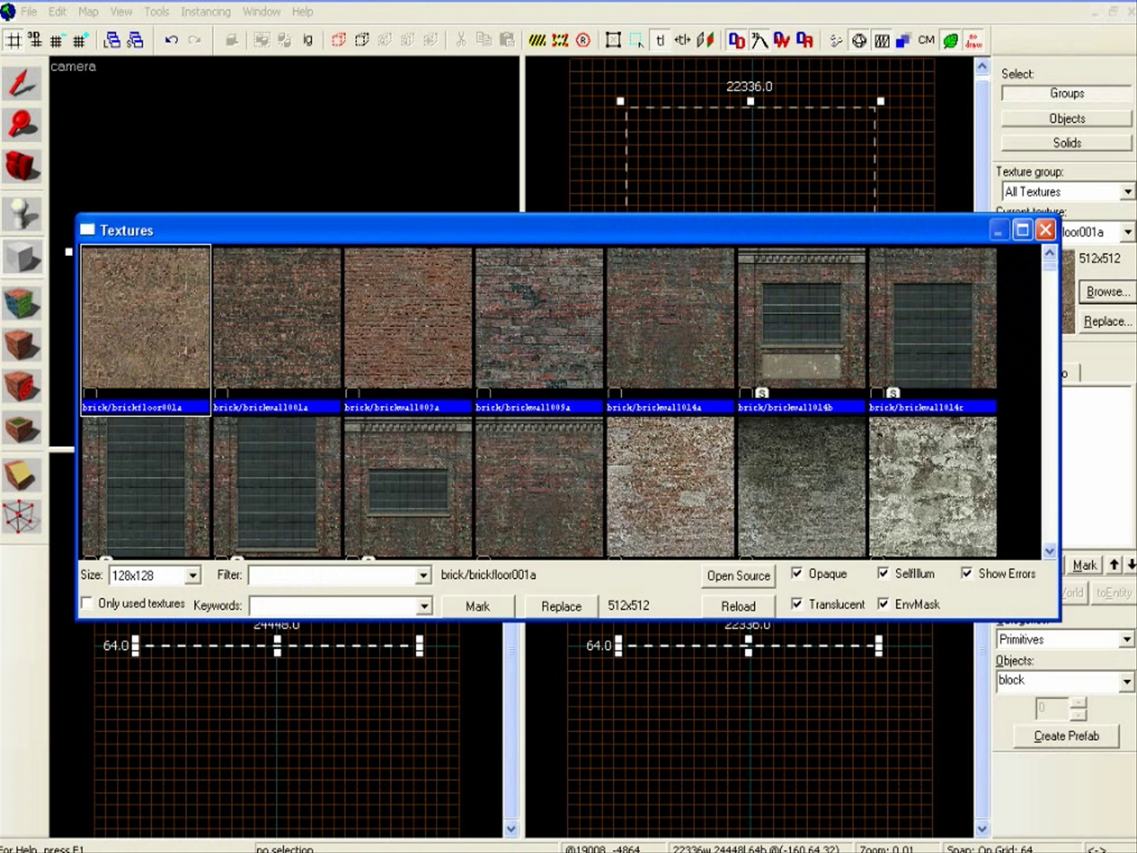
pyautogui.moveTo(1049, 265); pyautogui.dragTo(1049, 367)
pyautogui.scroll(-10, 563, 403)
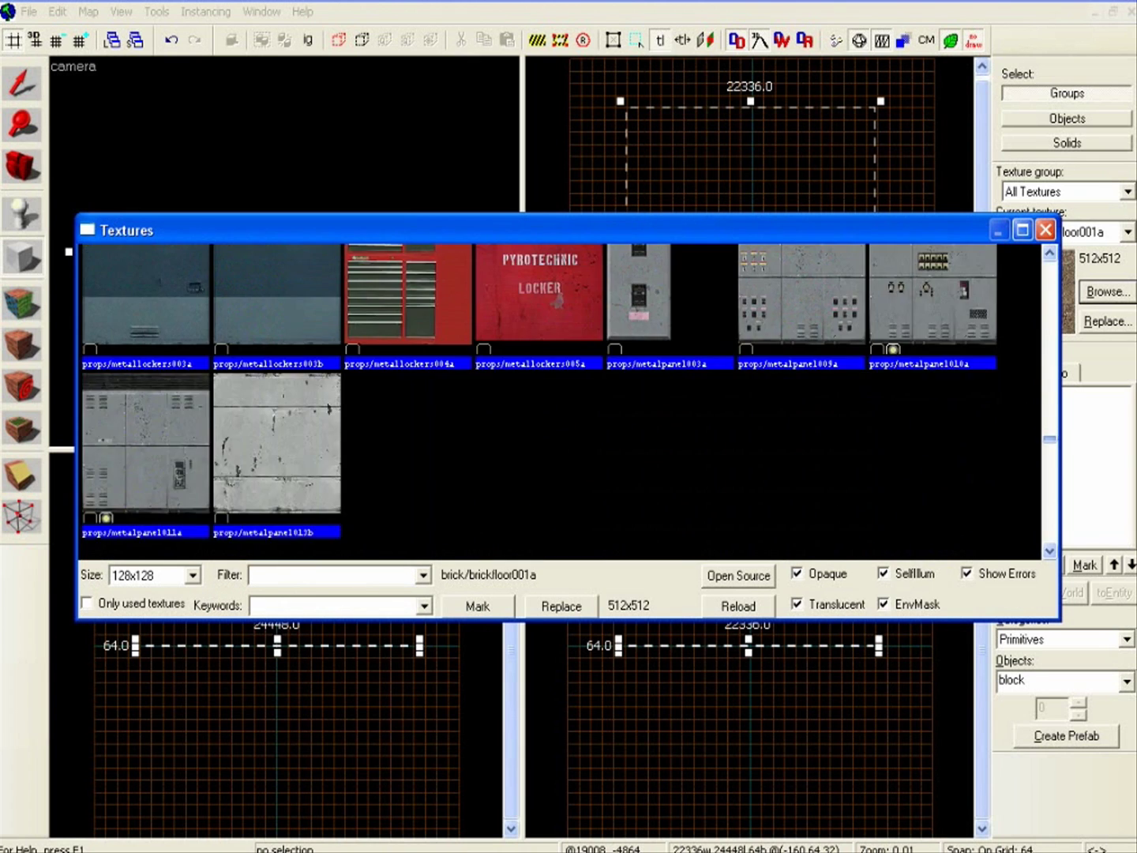
pyautogui.scroll(20, 563, 402)
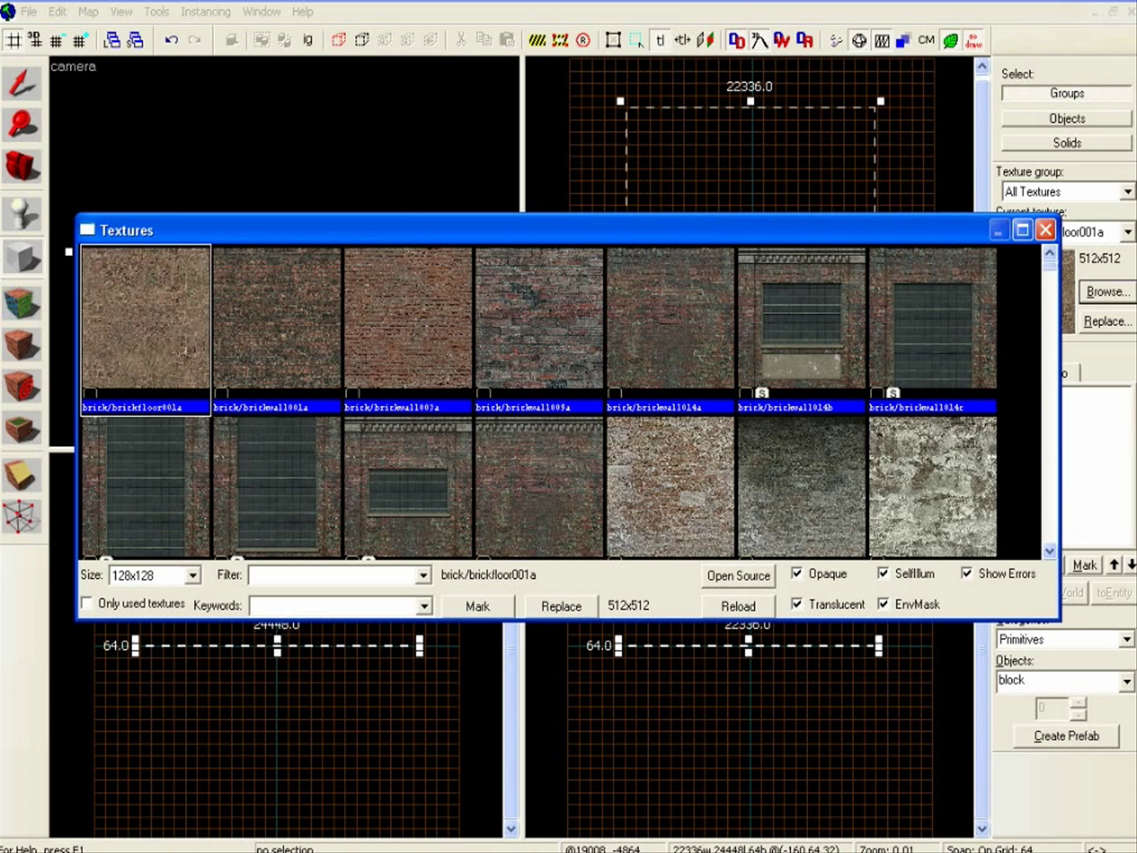
pyautogui.write('sky')
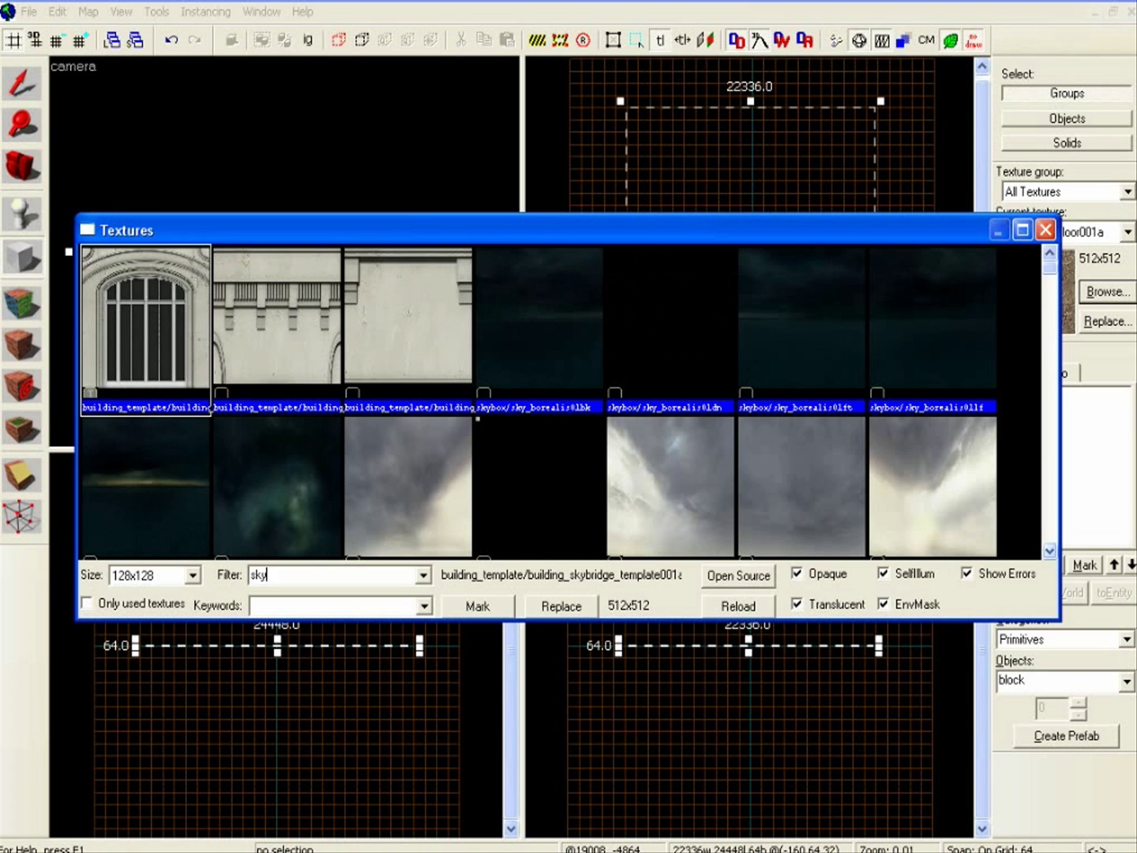
pyautogui.scroll(-5, 537, 403)
pyautogui.scroll(-10, 568, 402)
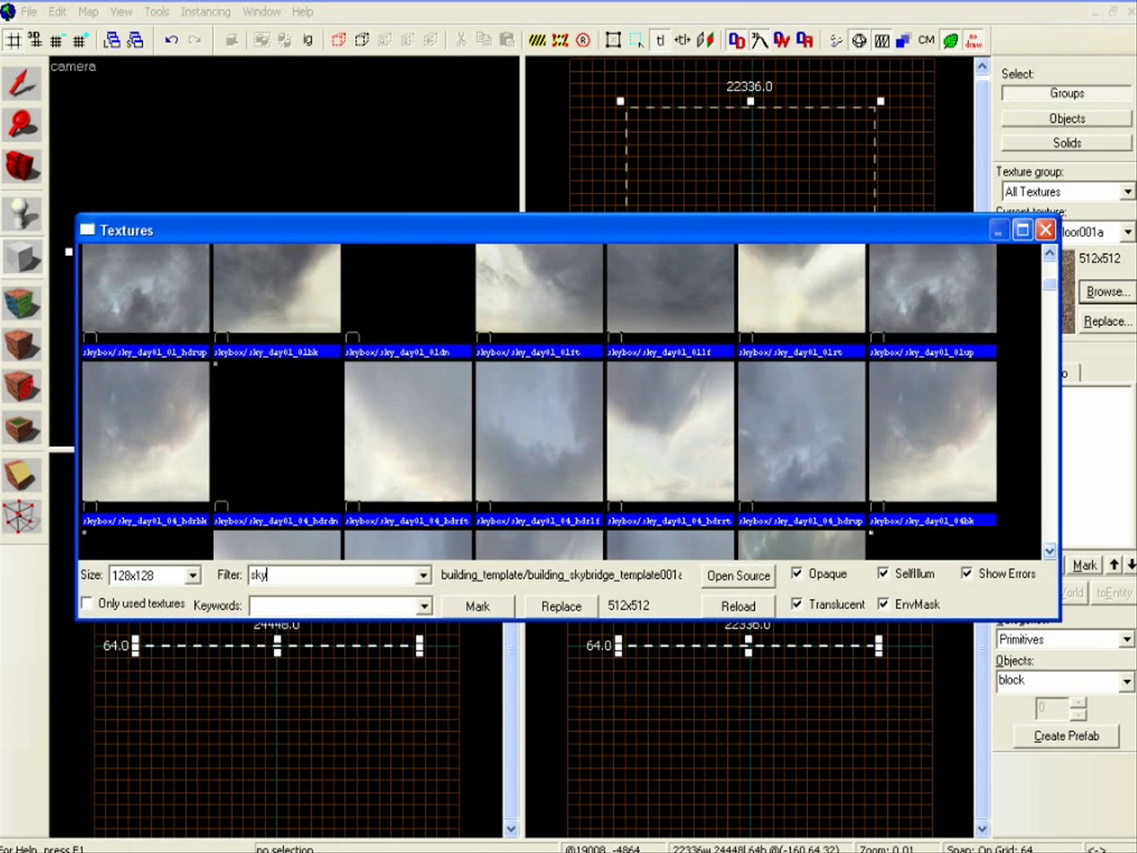
pyautogui.scroll(-8, 569, 402)
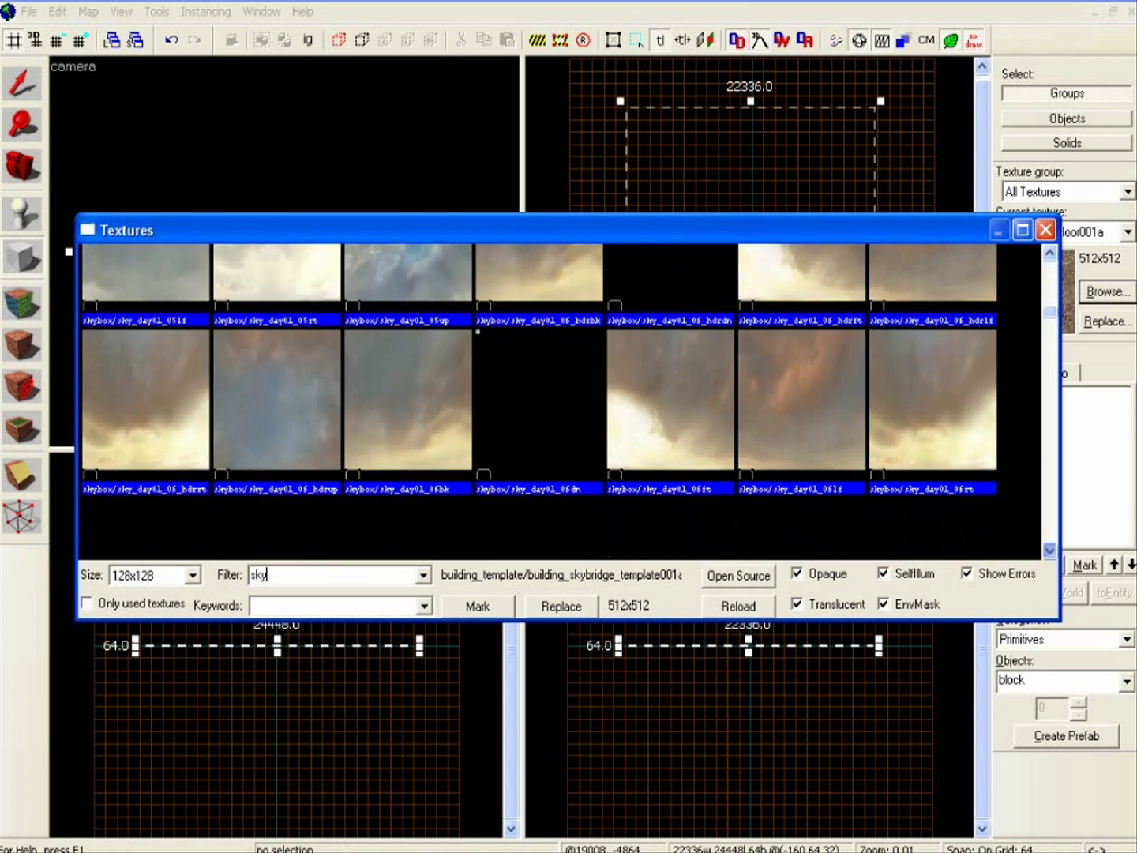
pyautogui.scroll(-6, 569, 403)
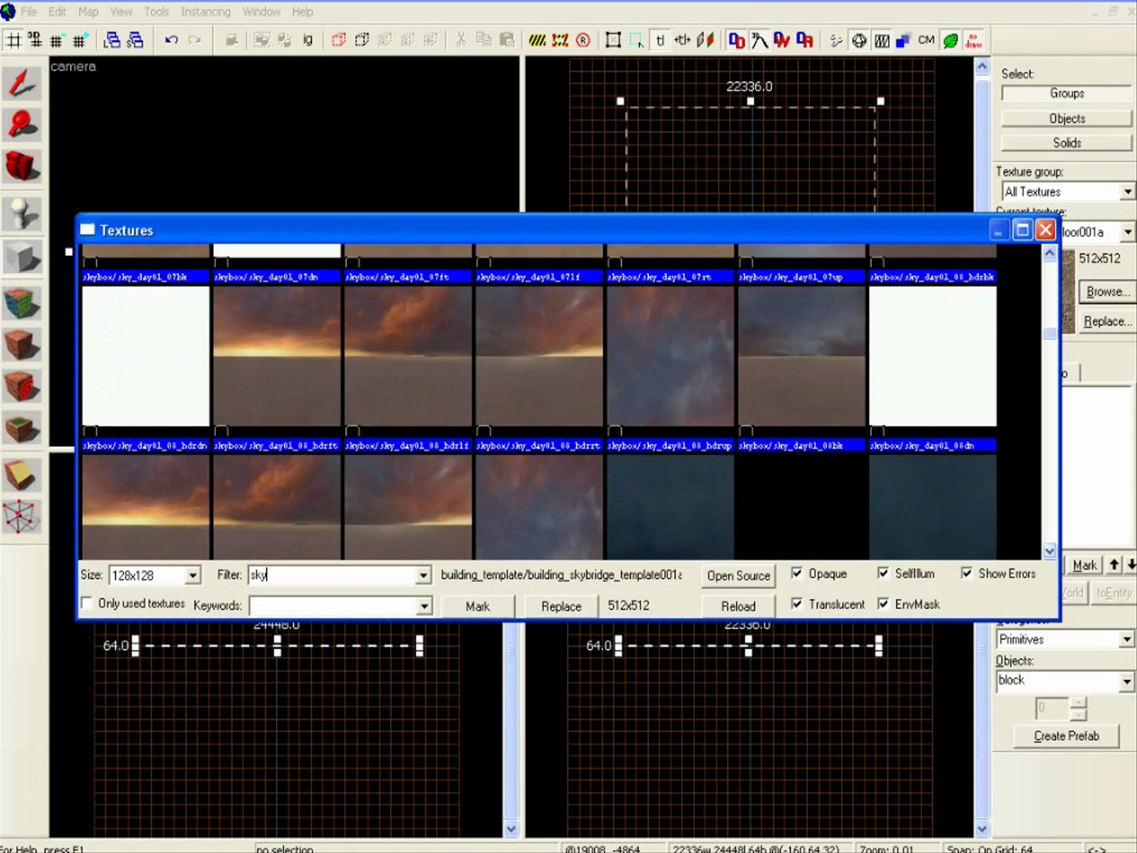
pyautogui.scroll(-8, 568, 402)
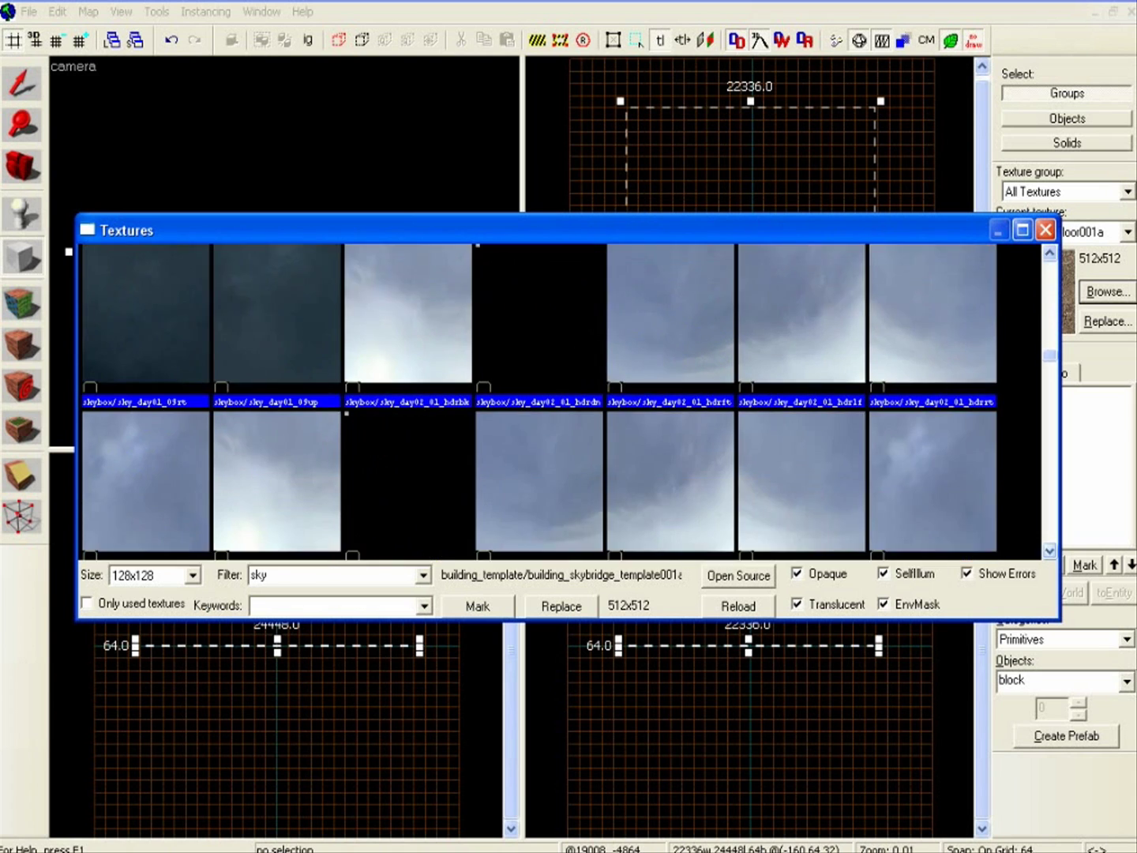
pyautogui.scroll(-8, 569, 402)
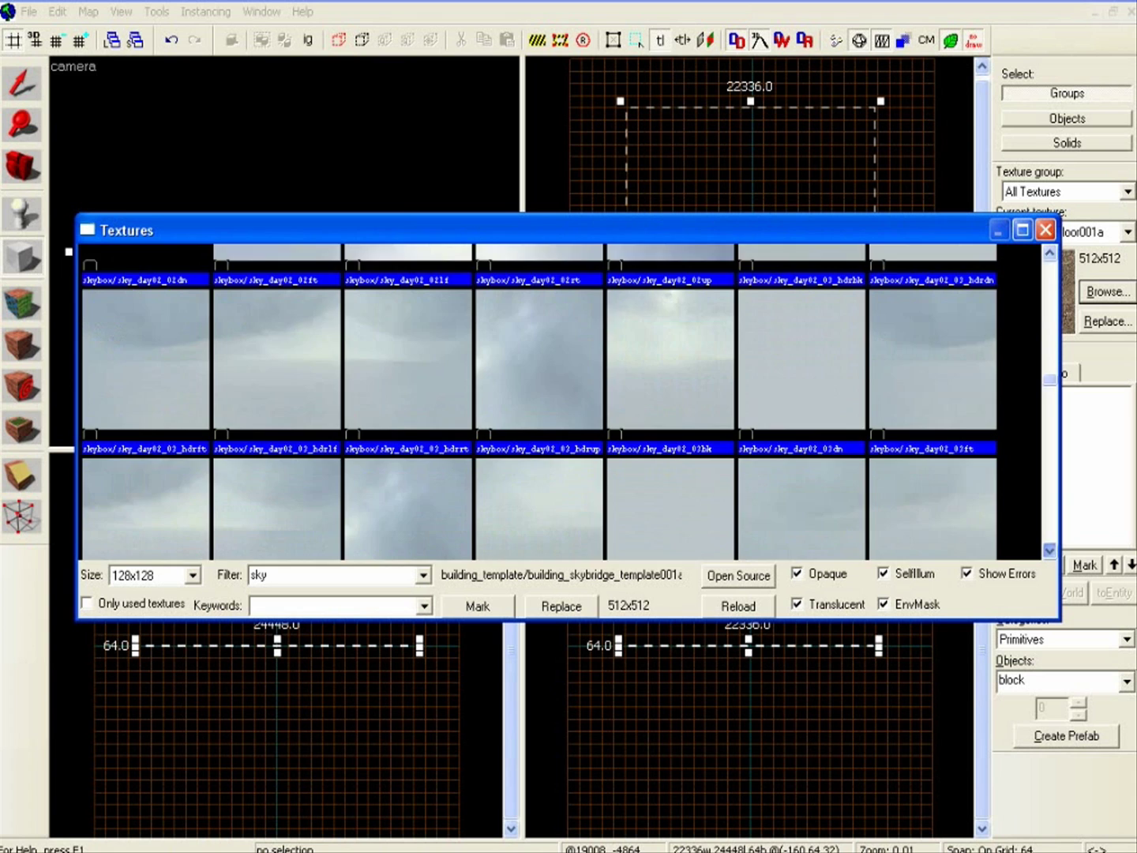
pyautogui.scroll(-8, 568, 402)
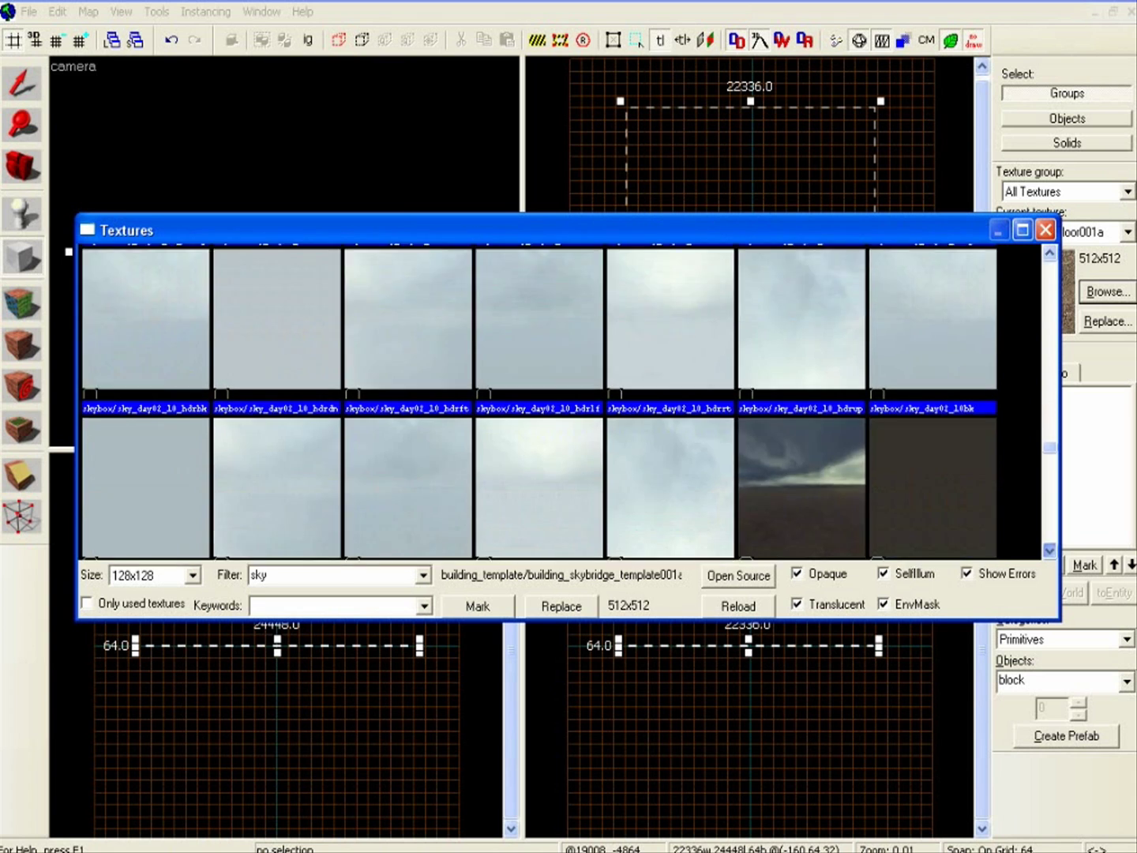
pyautogui.scroll(-8, 569, 402)
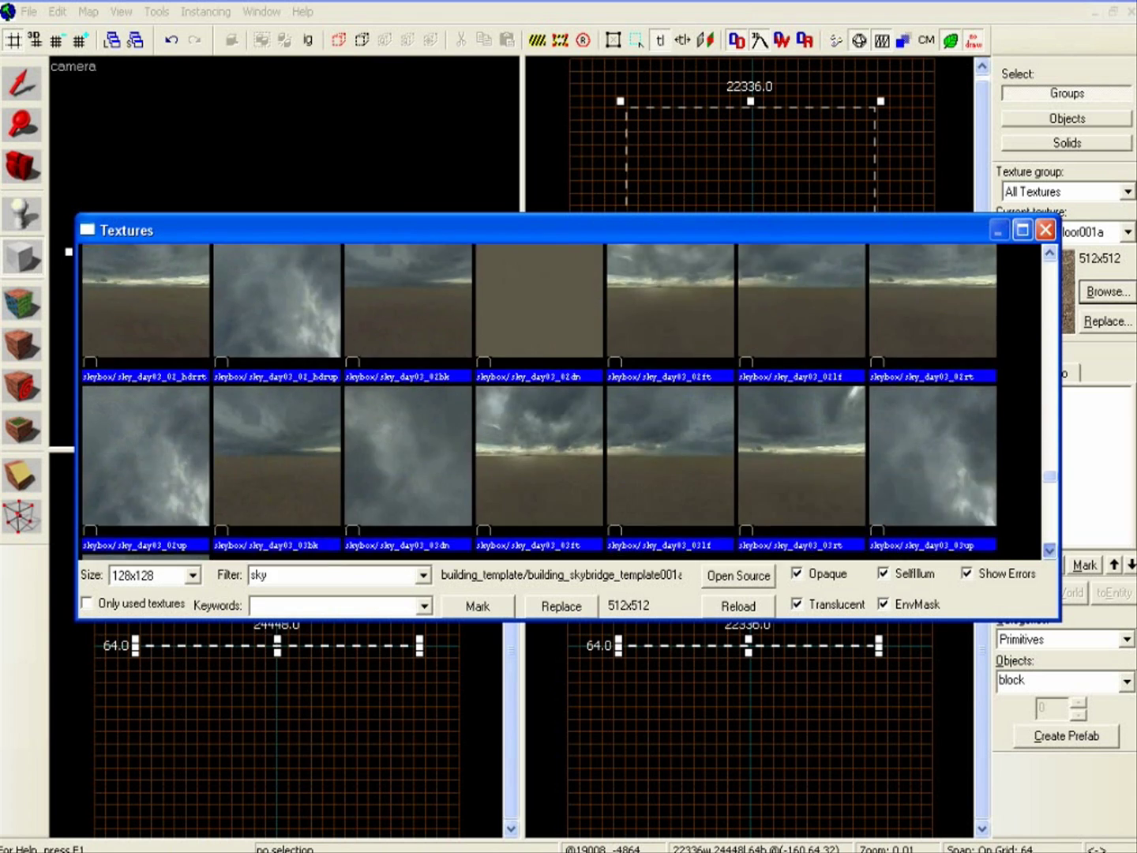
pyautogui.scroll(-3, 569, 402)
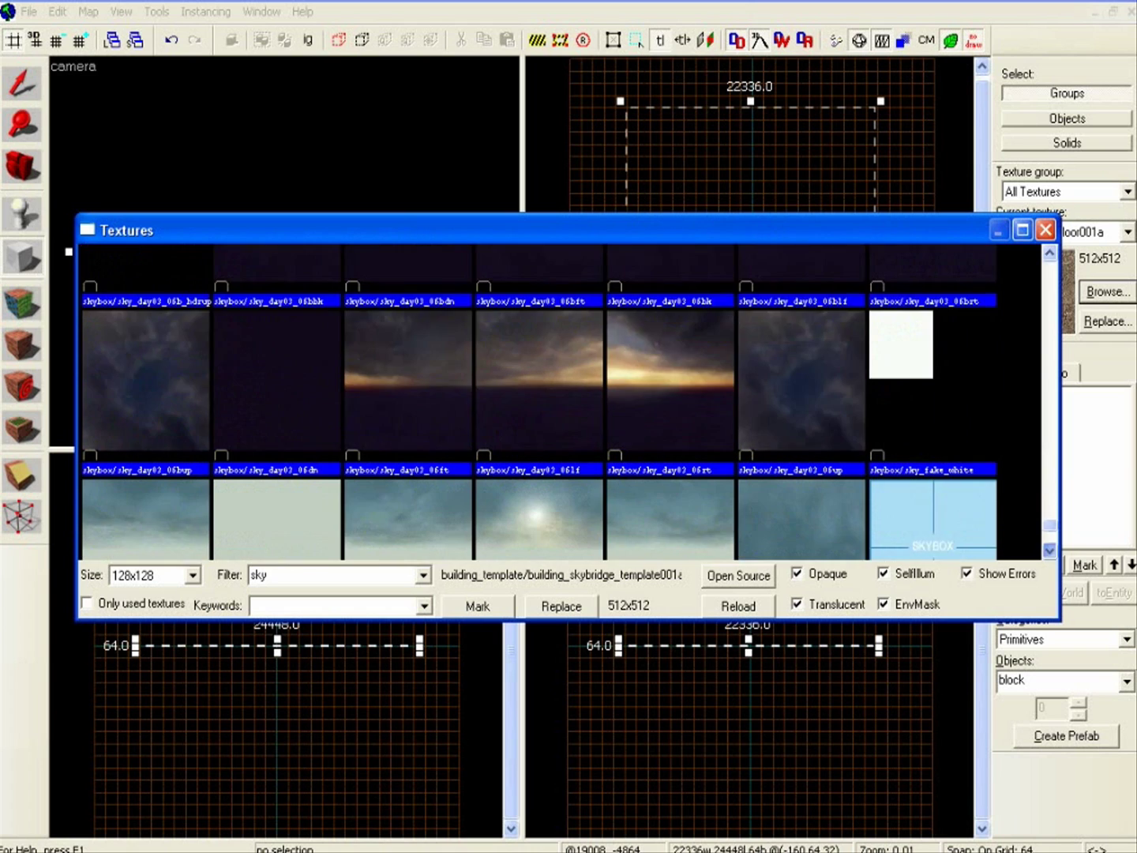
pyautogui.click(933, 394)
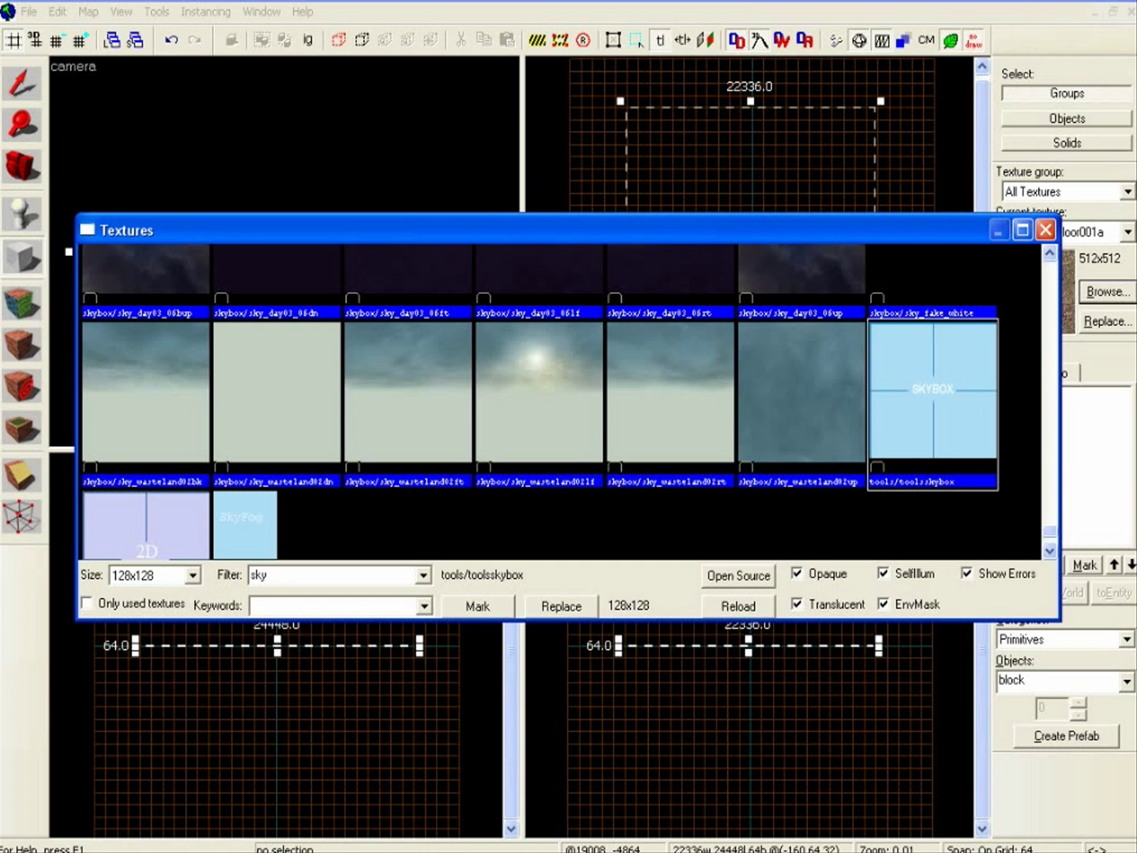
pyautogui.doubleClick(939, 402)
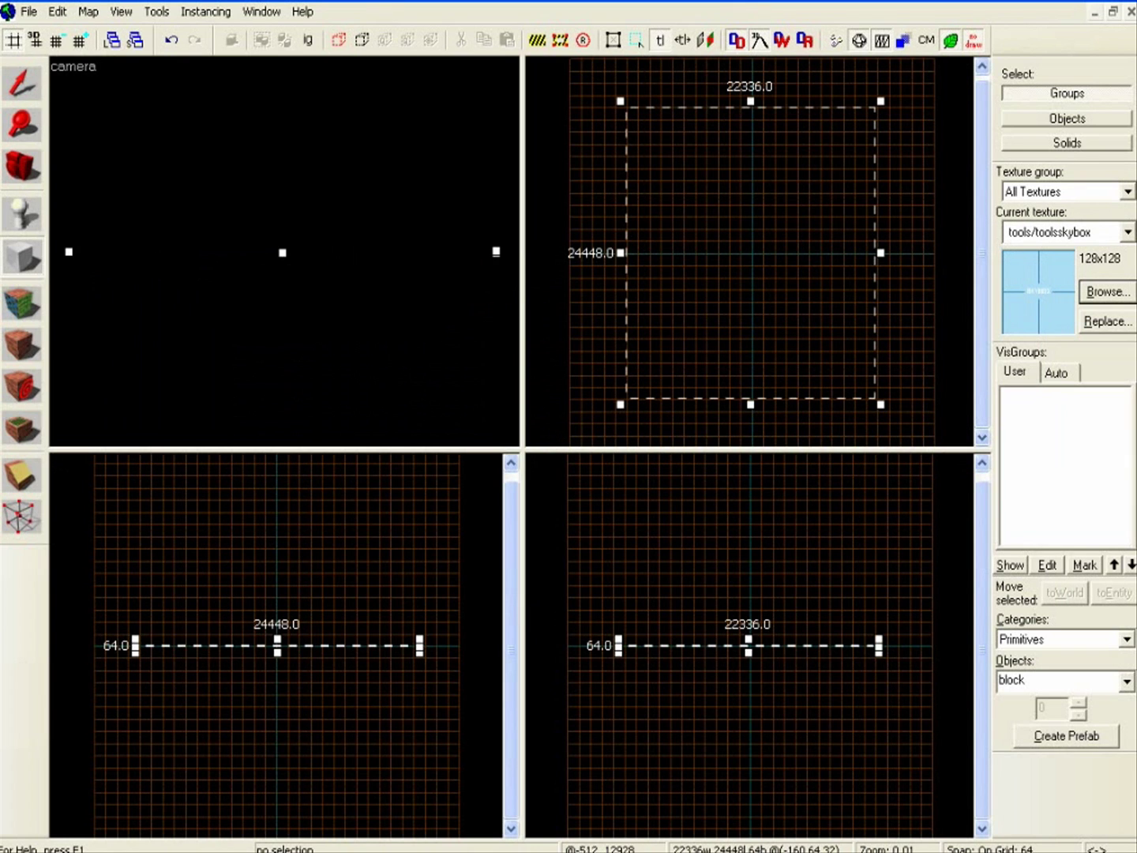
# Resize the block outline in the top view to about 22592 by 22208 units and create the solid
pyautogui.moveTo(750, 101); pyautogui.dragTo(750, 120)
pyautogui.moveTo(749, 405); pyautogui.dragTo(750, 397)
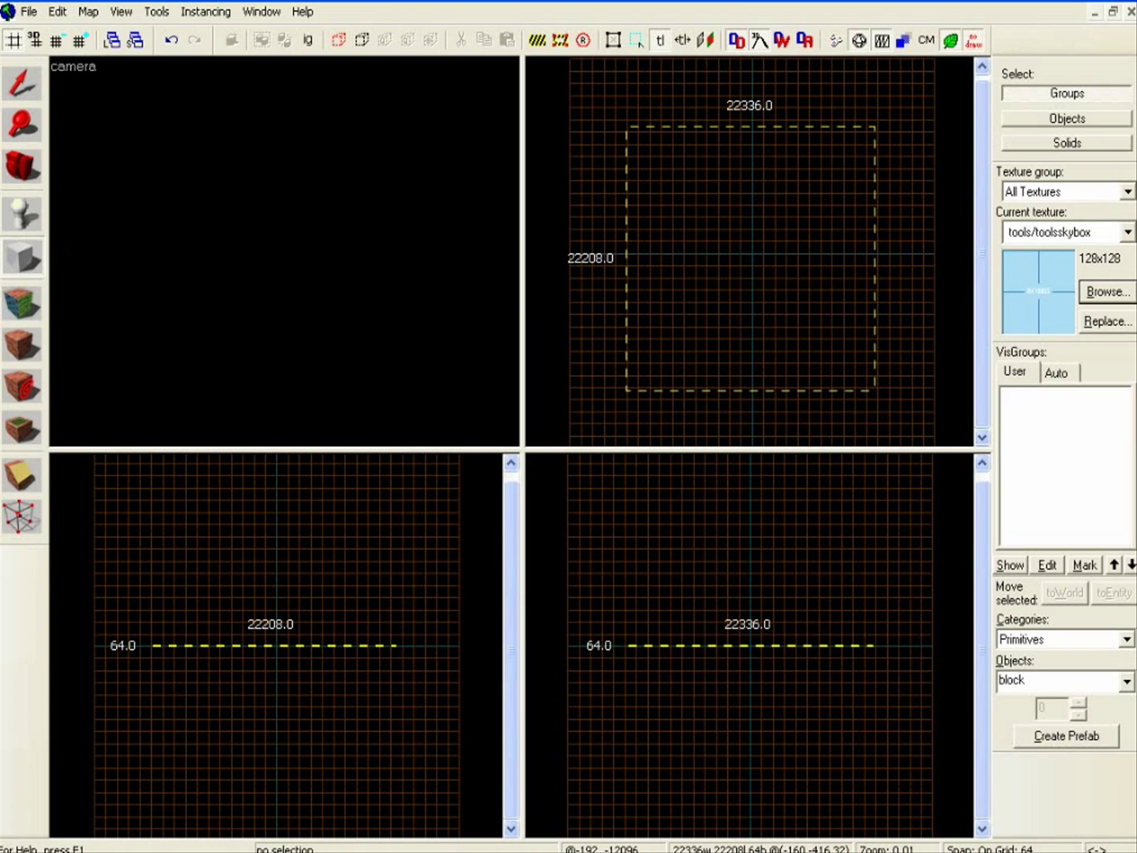
pyautogui.moveTo(883, 261); pyautogui.dragTo(885, 261)
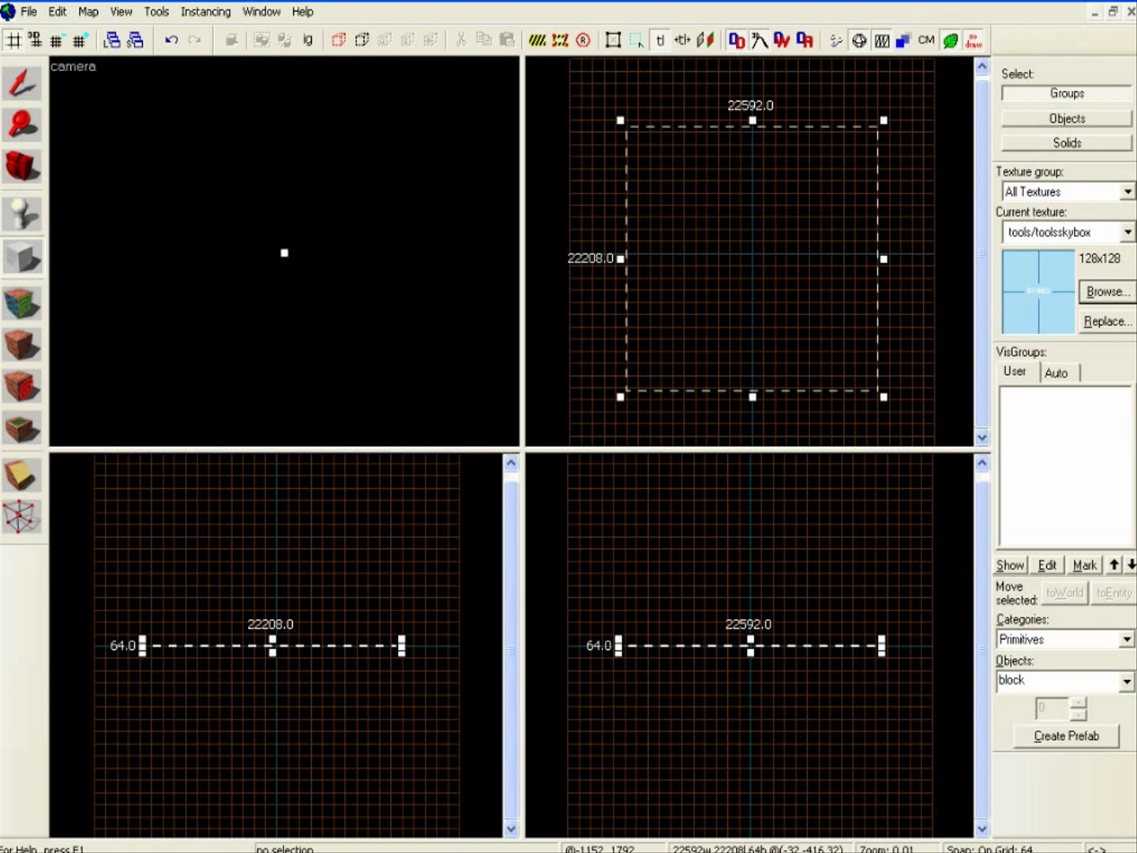
pyautogui.press('Return')
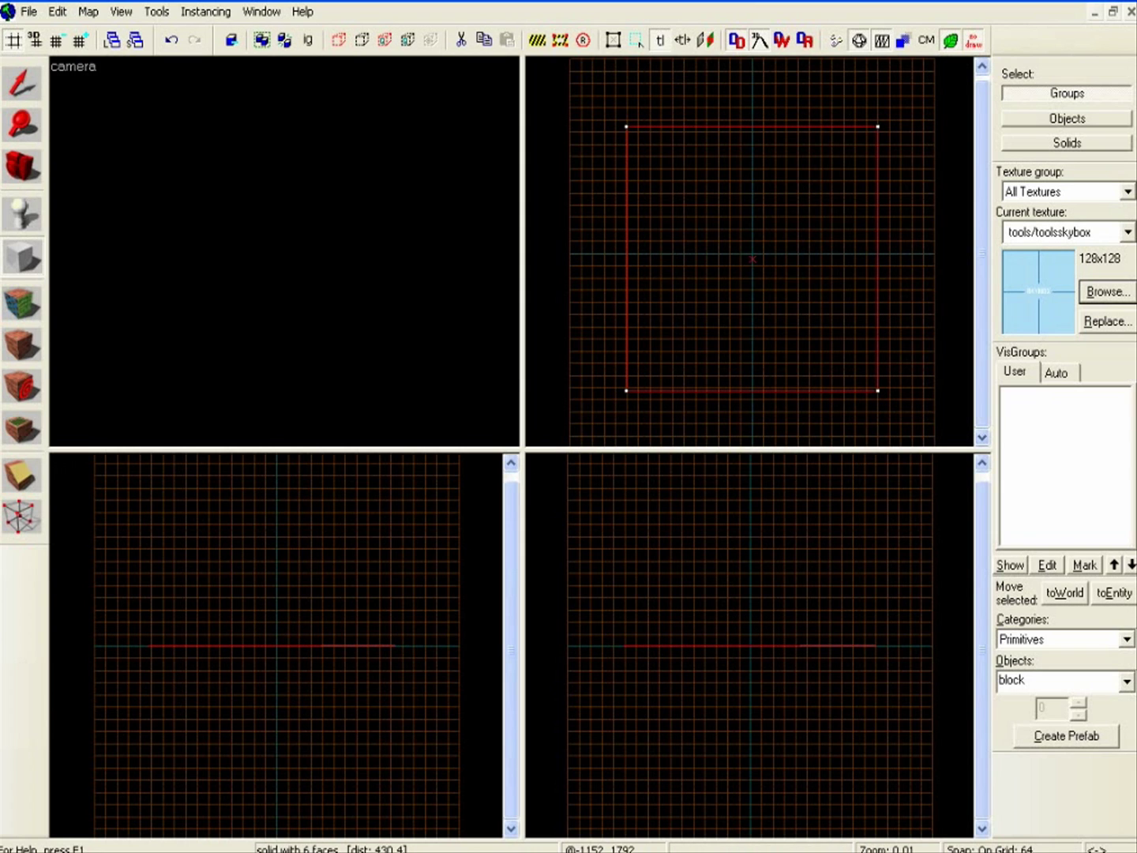
# Stretch the skybox block up and down in the front view to a height of about 22848 units, and deselect it
pyautogui.press('s')
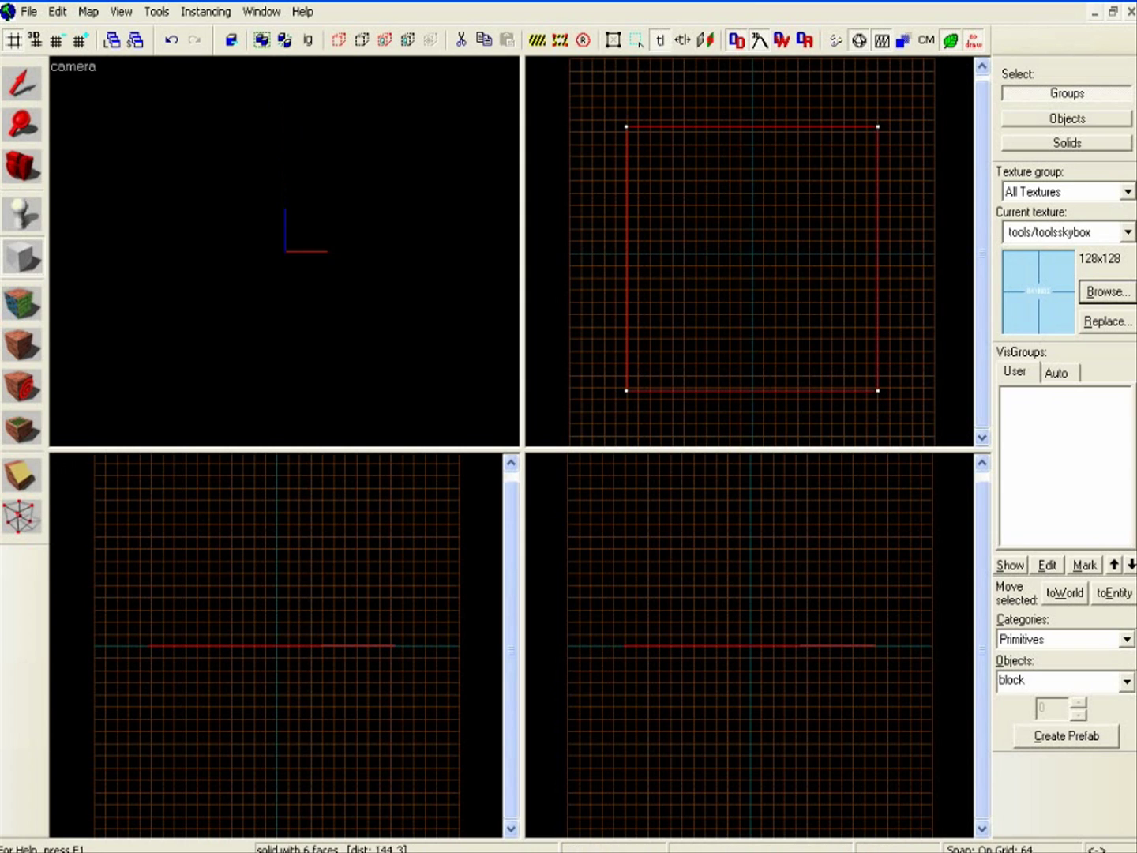
pyautogui.press('Down')
pyautogui.press('Down')
pyautogui.press('Down')
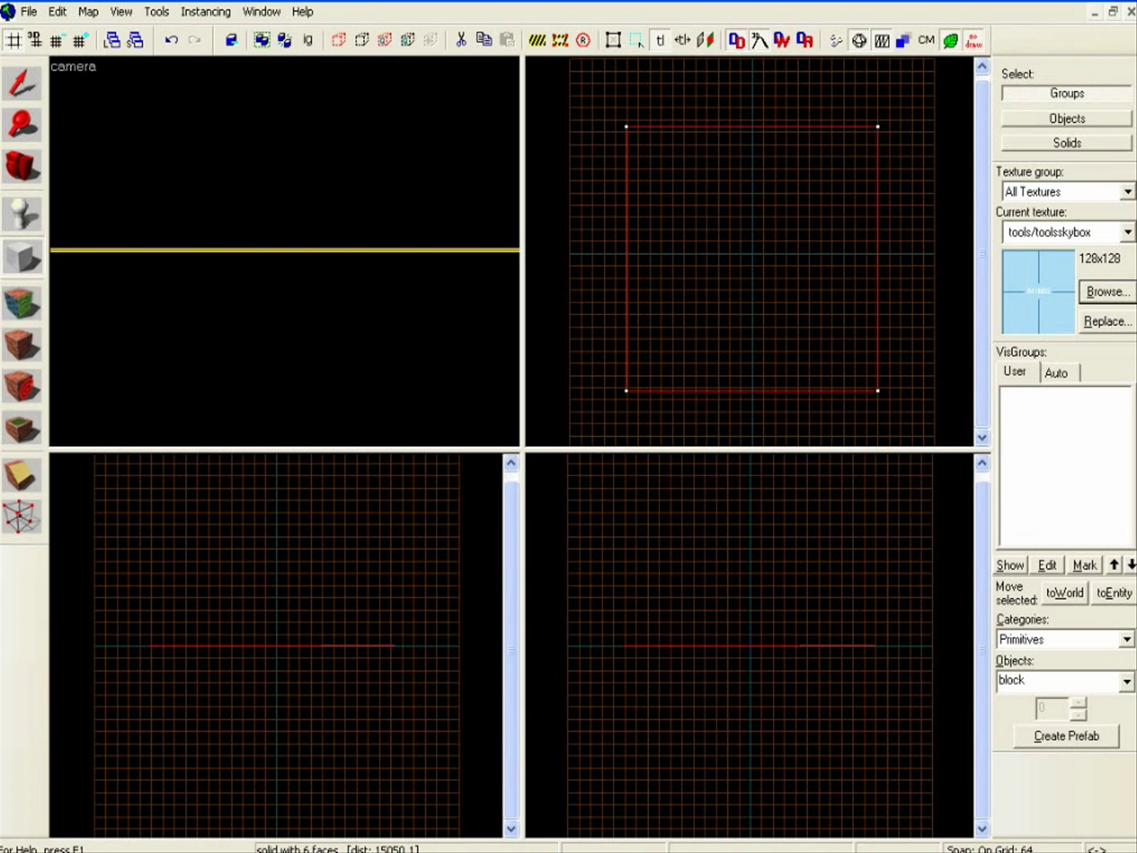
pyautogui.press('Up')
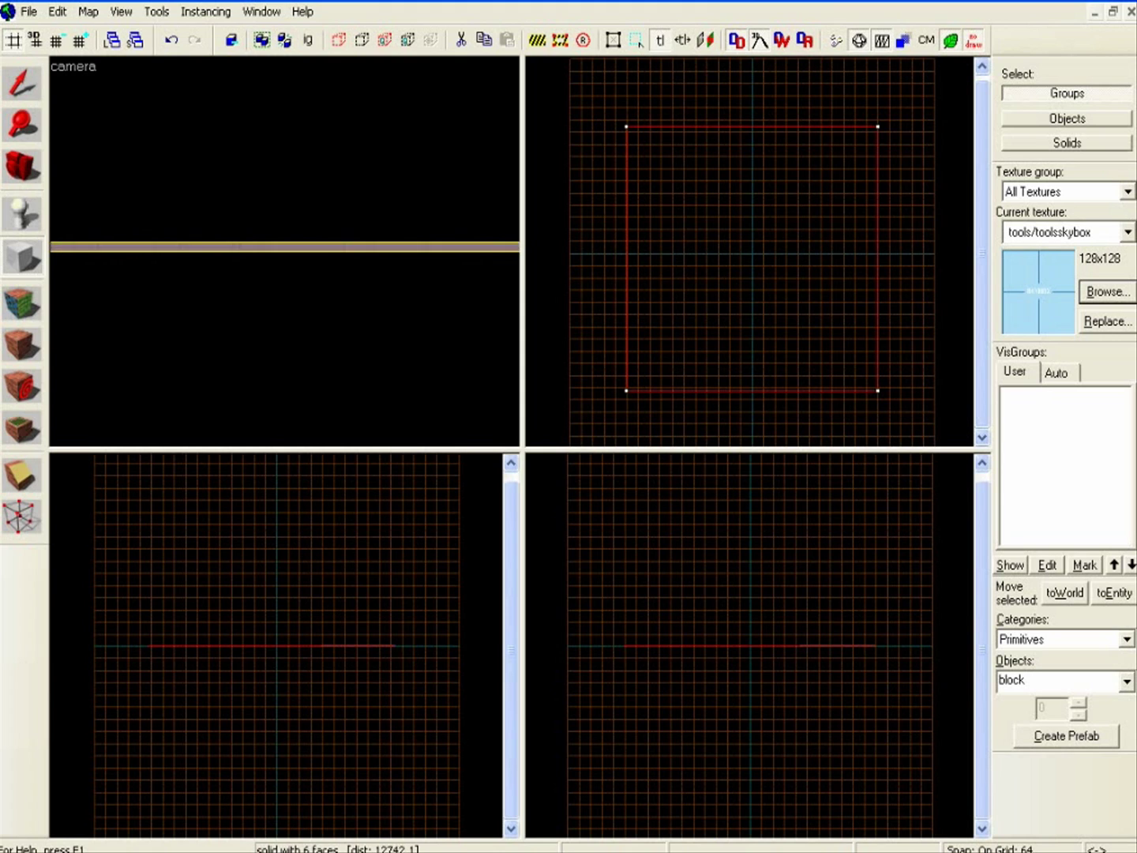
pyautogui.press('Down')
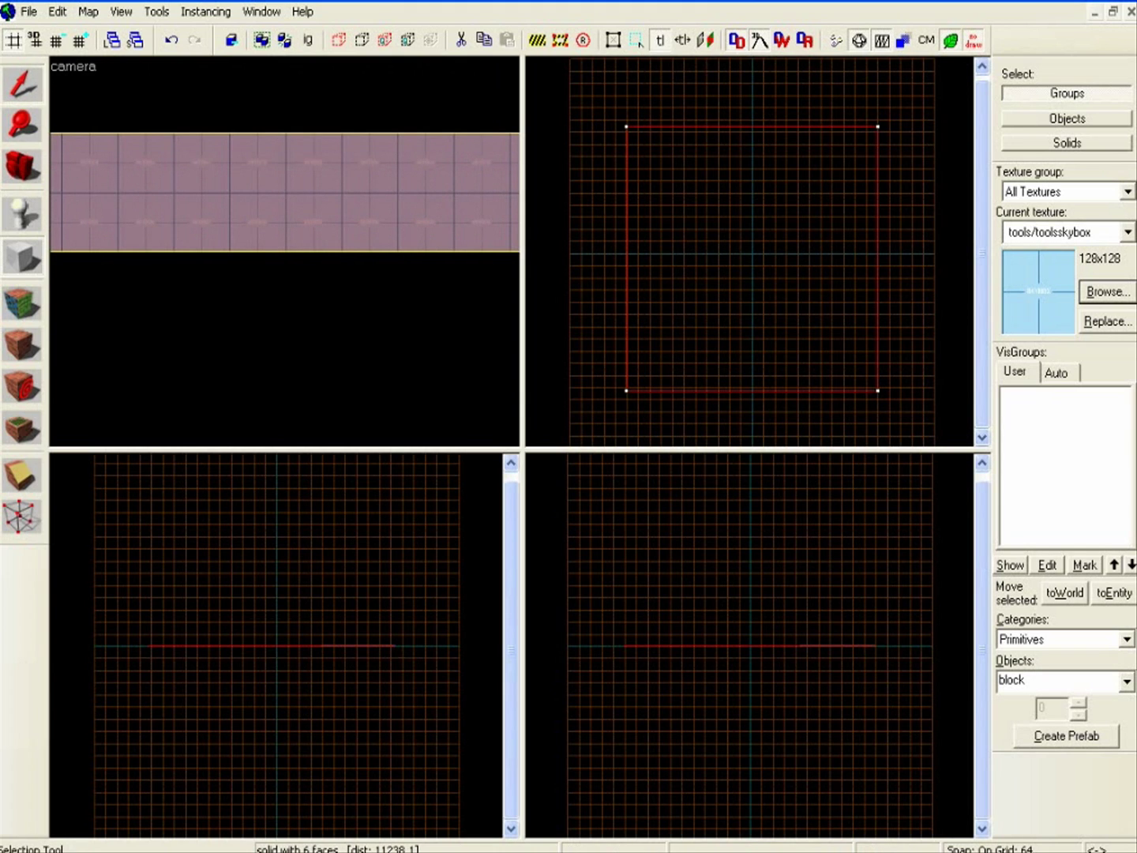
pyautogui.click(22, 84)
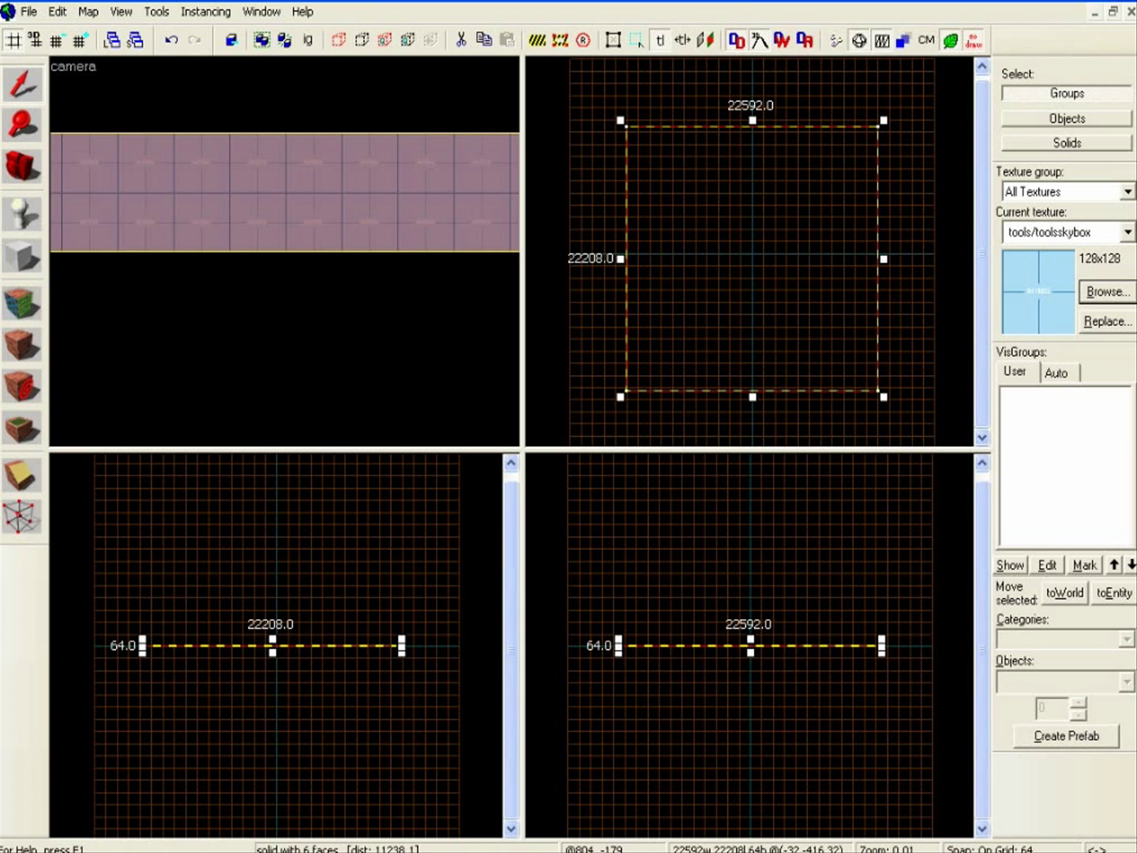
pyautogui.moveTo(752, 635); pyautogui.dragTo(757, 524)
pyautogui.moveTo(751, 653); pyautogui.dragTo(753, 791)
pyautogui.moveTo(750, 519); pyautogui.dragTo(750, 504)
pyautogui.moveTo(749, 790); pyautogui.dragTo(750, 781)
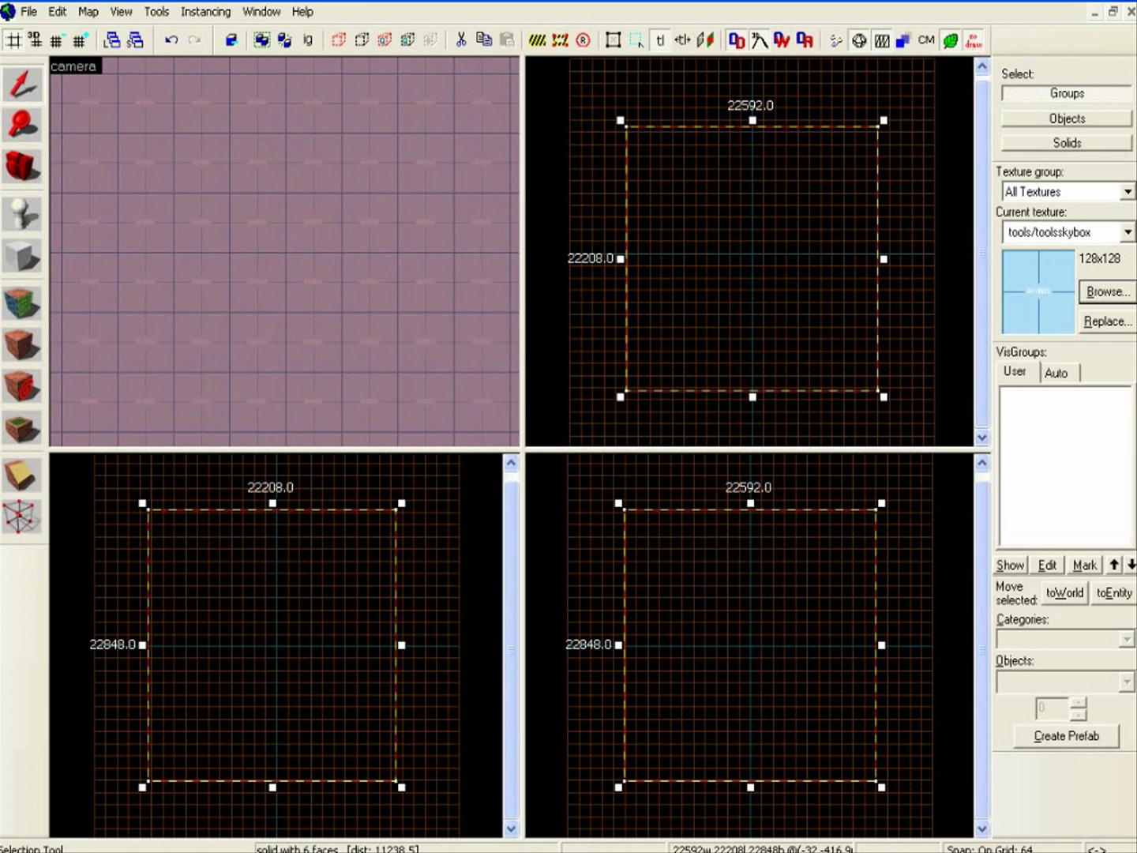
pyautogui.press('Escape')
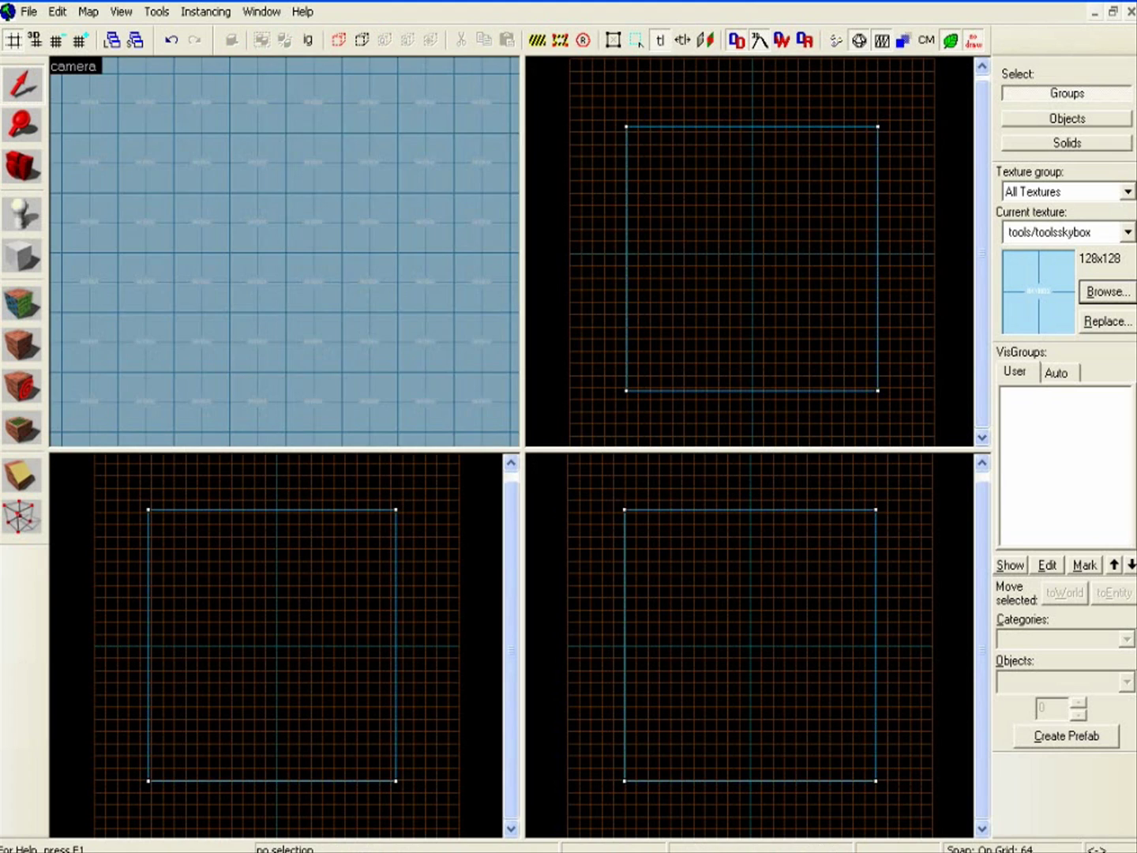
pyautogui.scroll(-5, 285, 252)
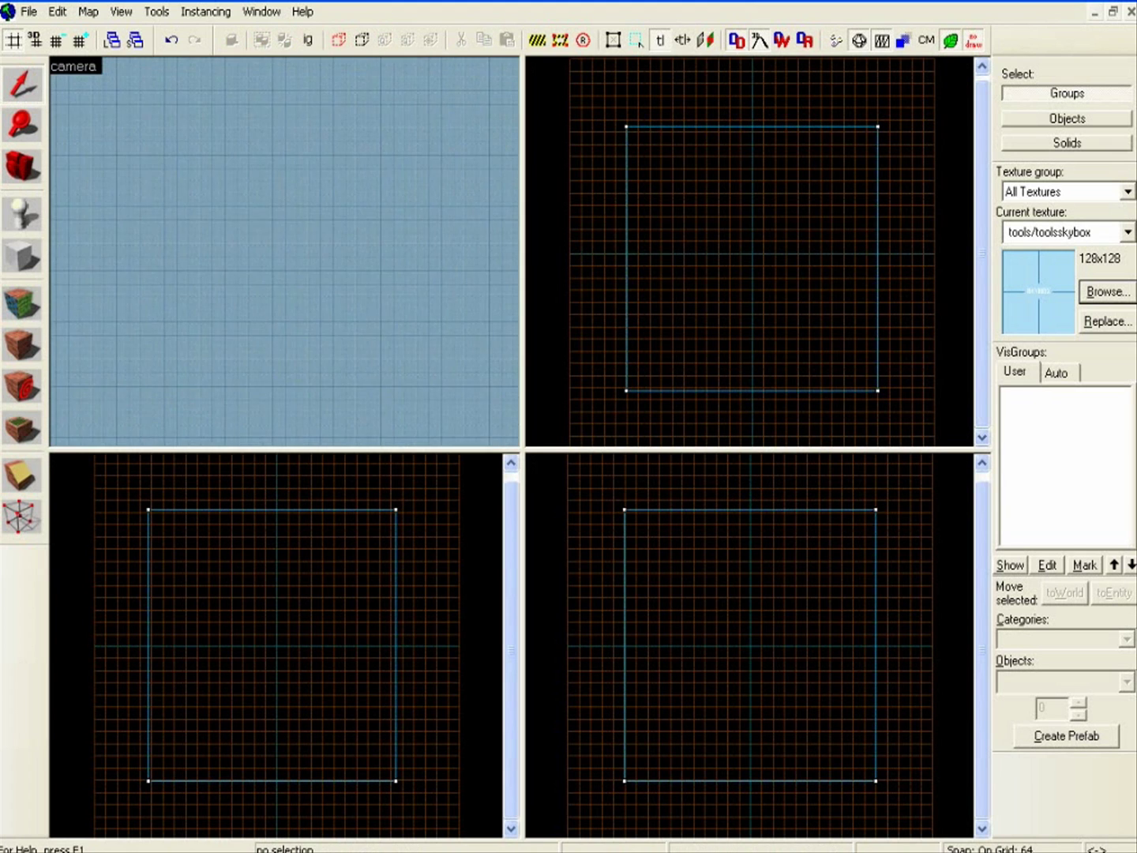
# Examine the skybox block's textured surface in the 3D camera view from close up and from farther away
pyautogui.press('w')
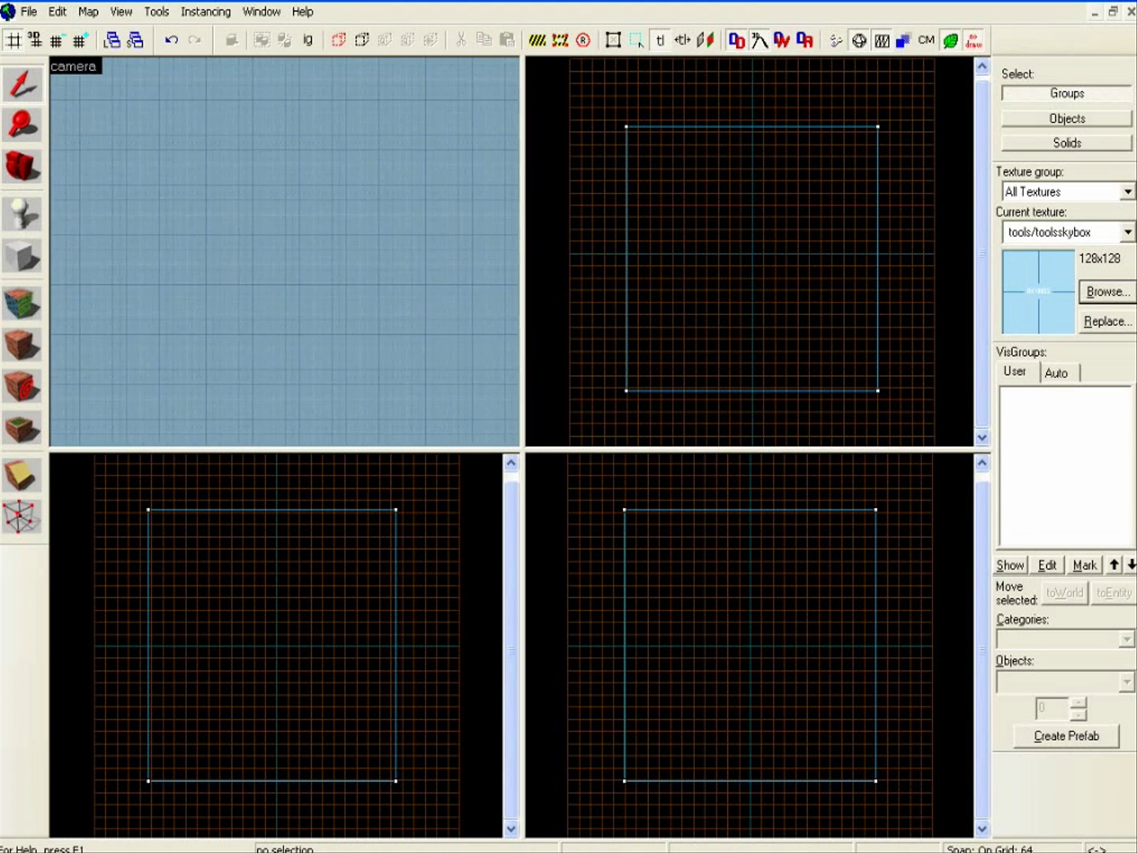
pyautogui.press('Up')
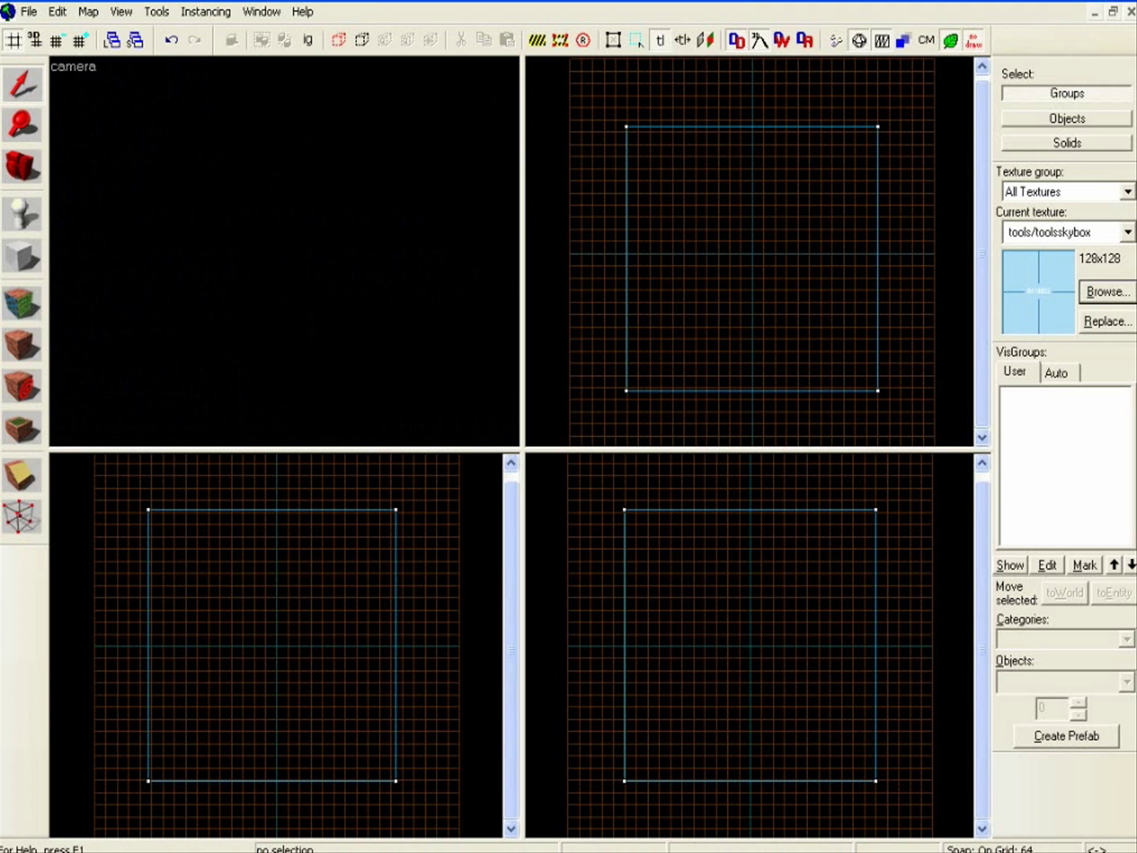
pyautogui.press('s')
pyautogui.press('w')
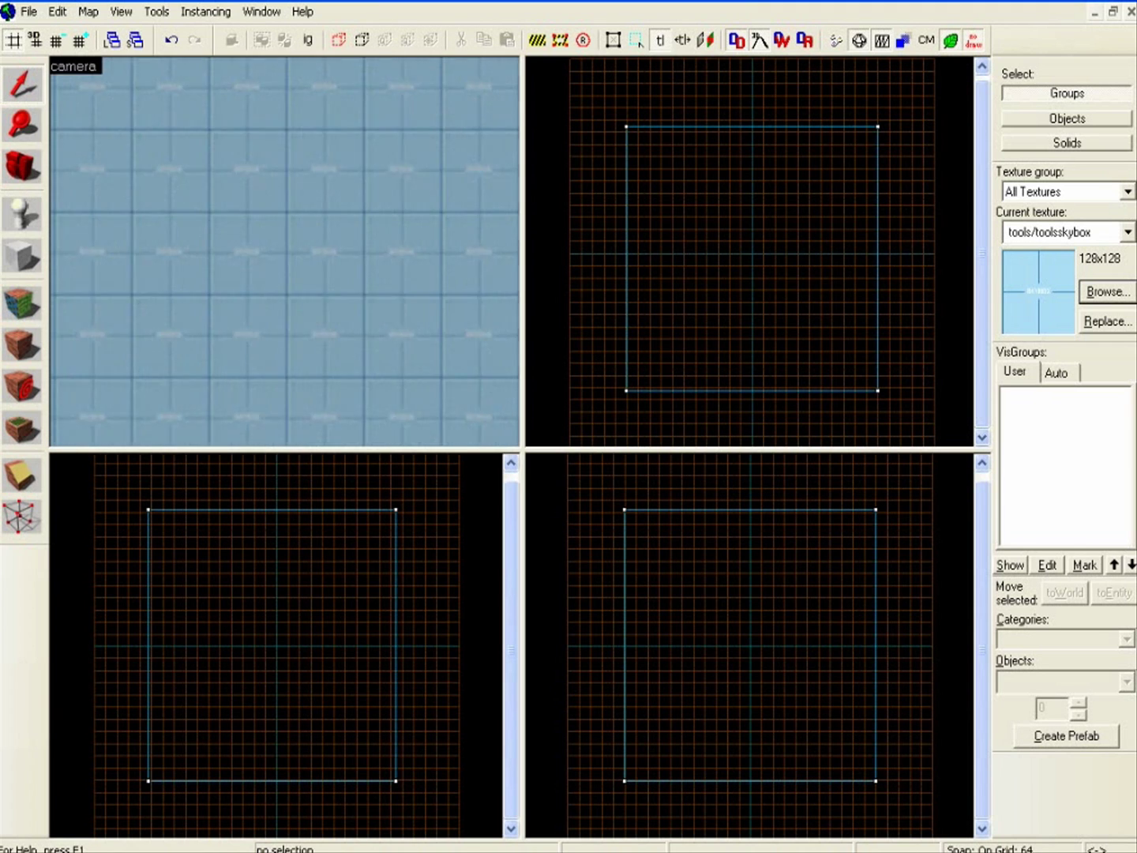
pyautogui.press('s')
pyautogui.press('s')
pyautogui.press('w')
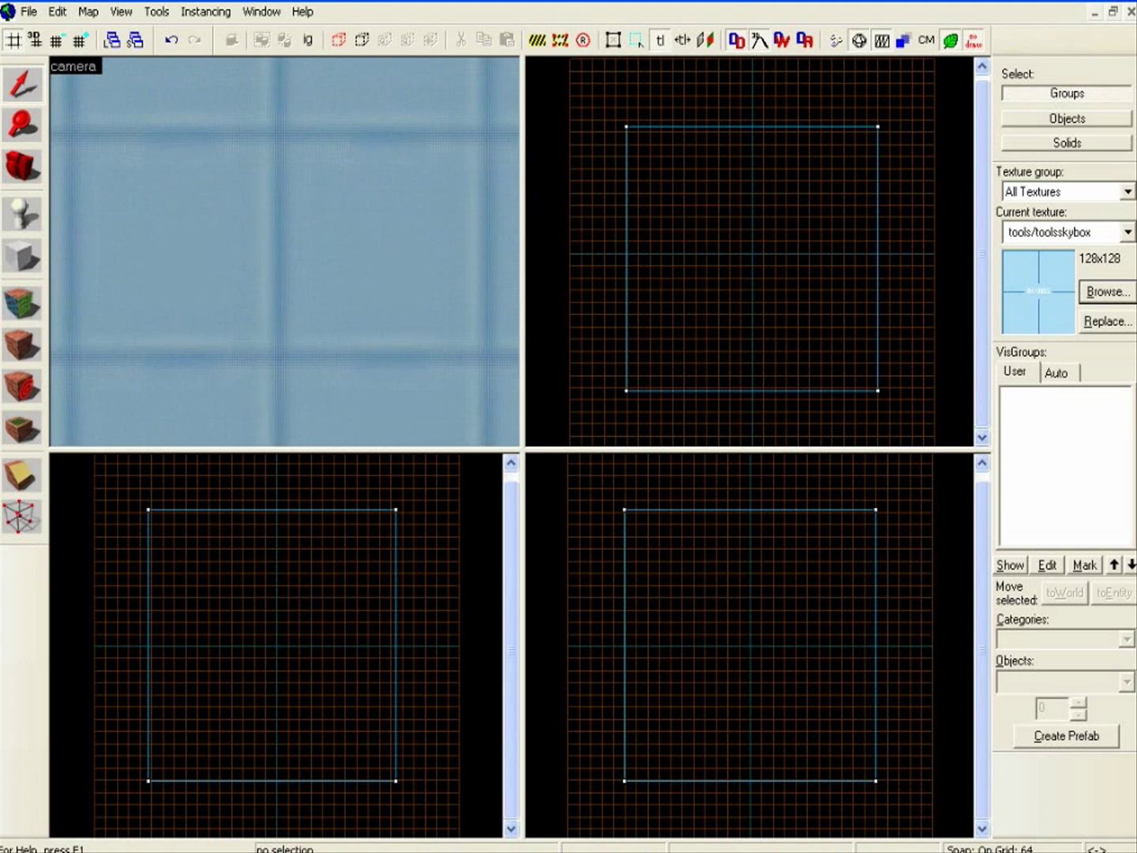
pyautogui.press('s')
pyautogui.press('w')
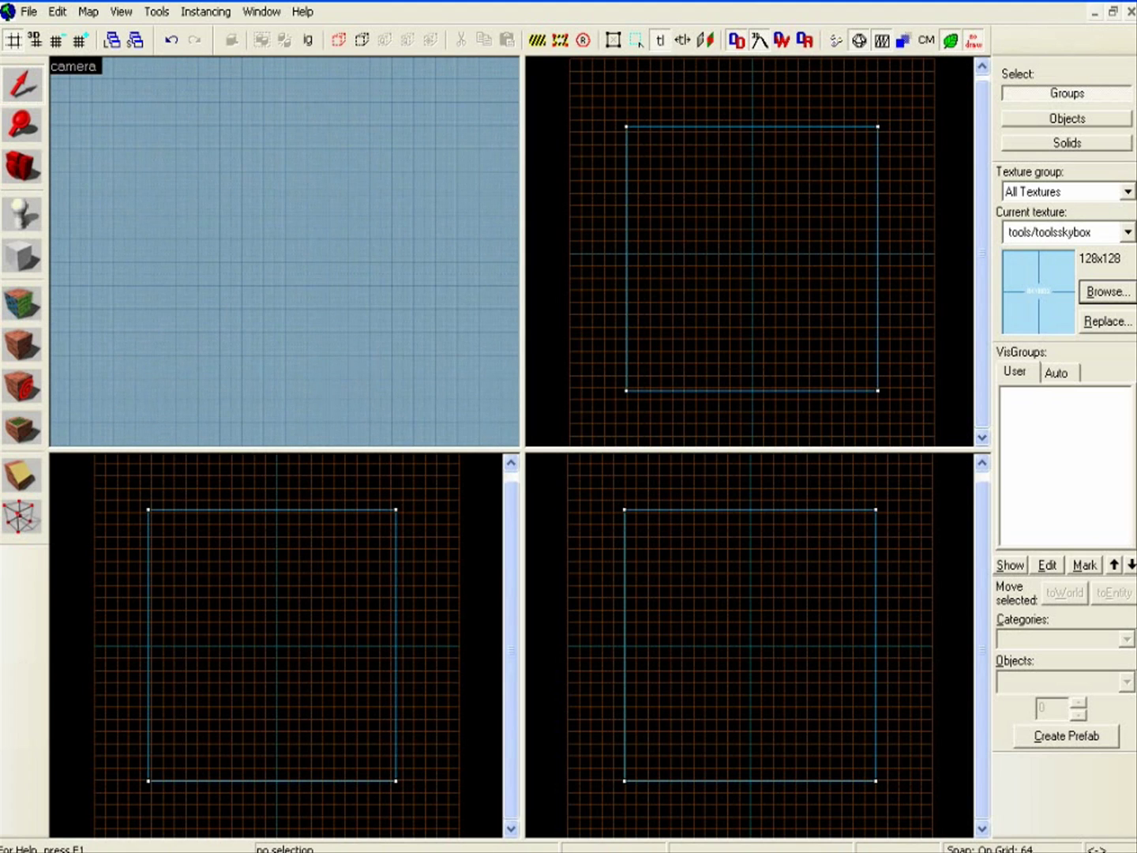
pyautogui.press('s')
pyautogui.press('w')
pyautogui.press('s')
pyautogui.press('w')
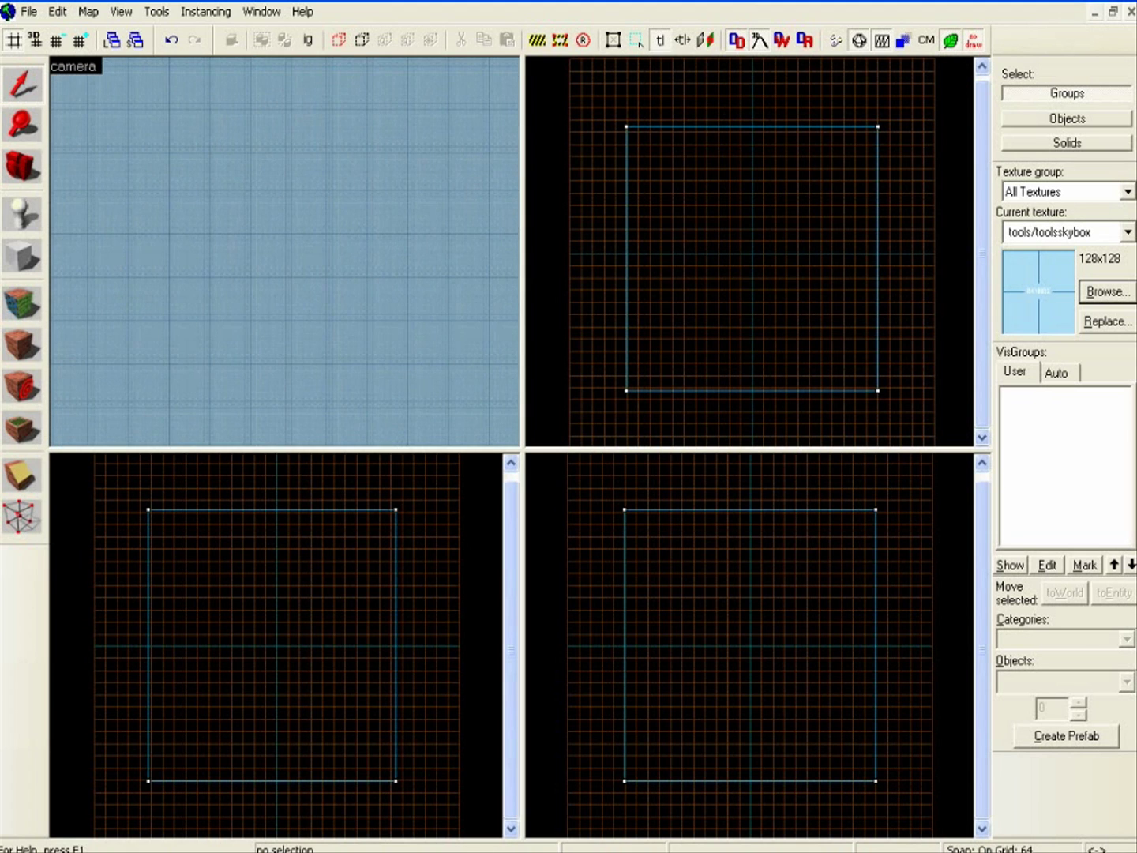
# Outline a new block across the middle of the skybox and lower its top to the centre line, about 22400 units wide and 11136 high
pyautogui.click(23, 256)
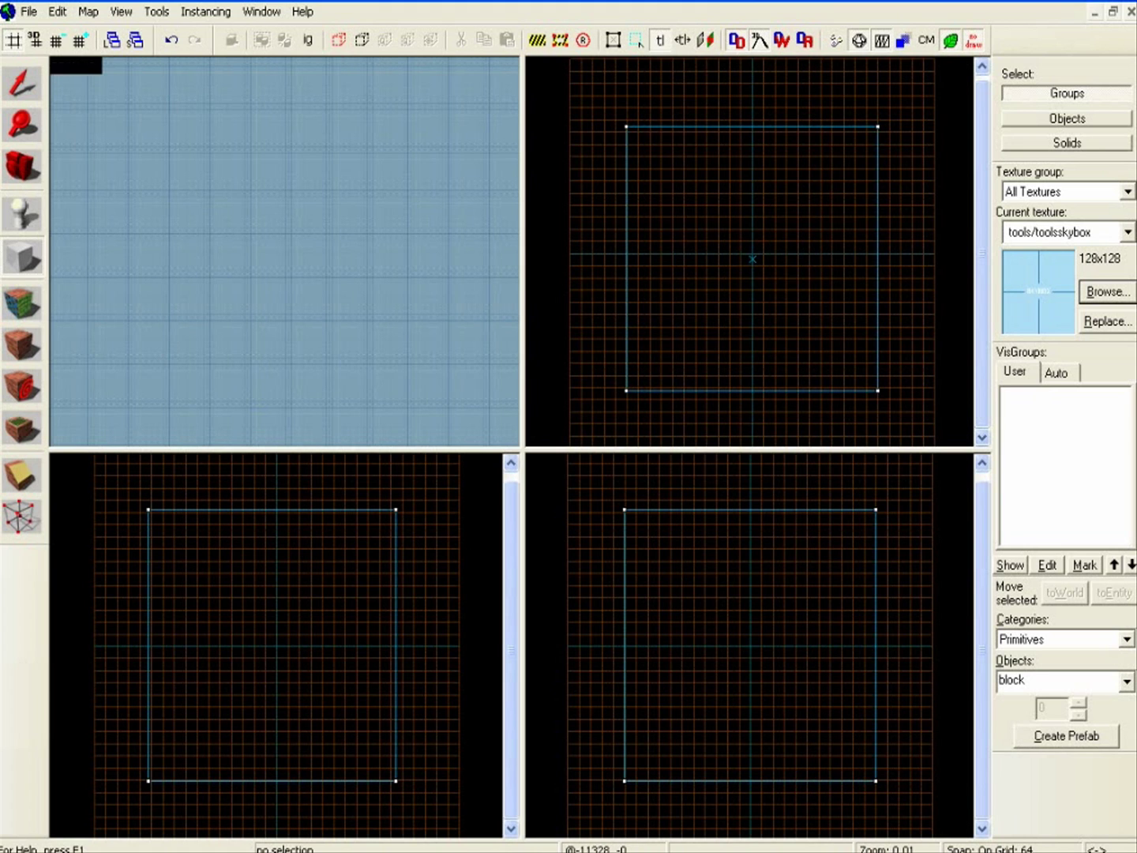
pyautogui.moveTo(627, 252); pyautogui.dragTo(878, 255)
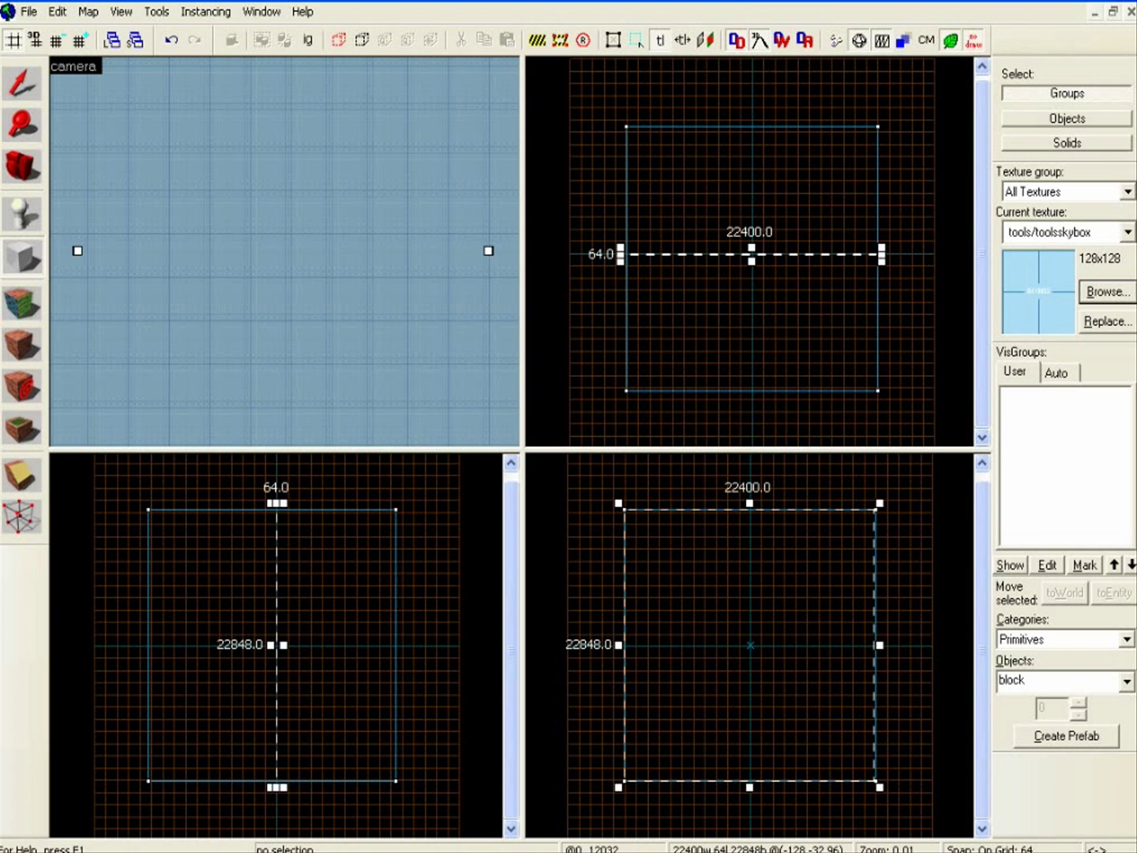
pyautogui.moveTo(749, 503); pyautogui.dragTo(750, 646)
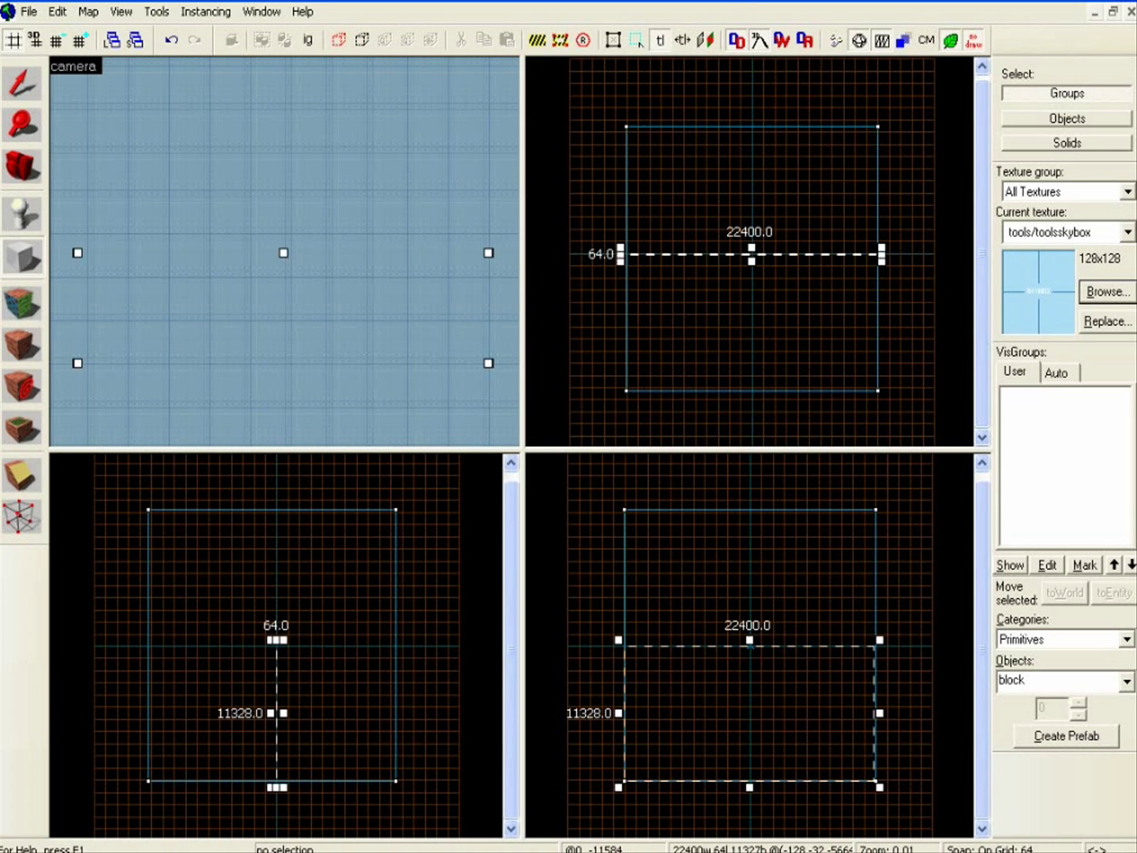
pyautogui.moveTo(750, 785); pyautogui.dragTo(750, 785)
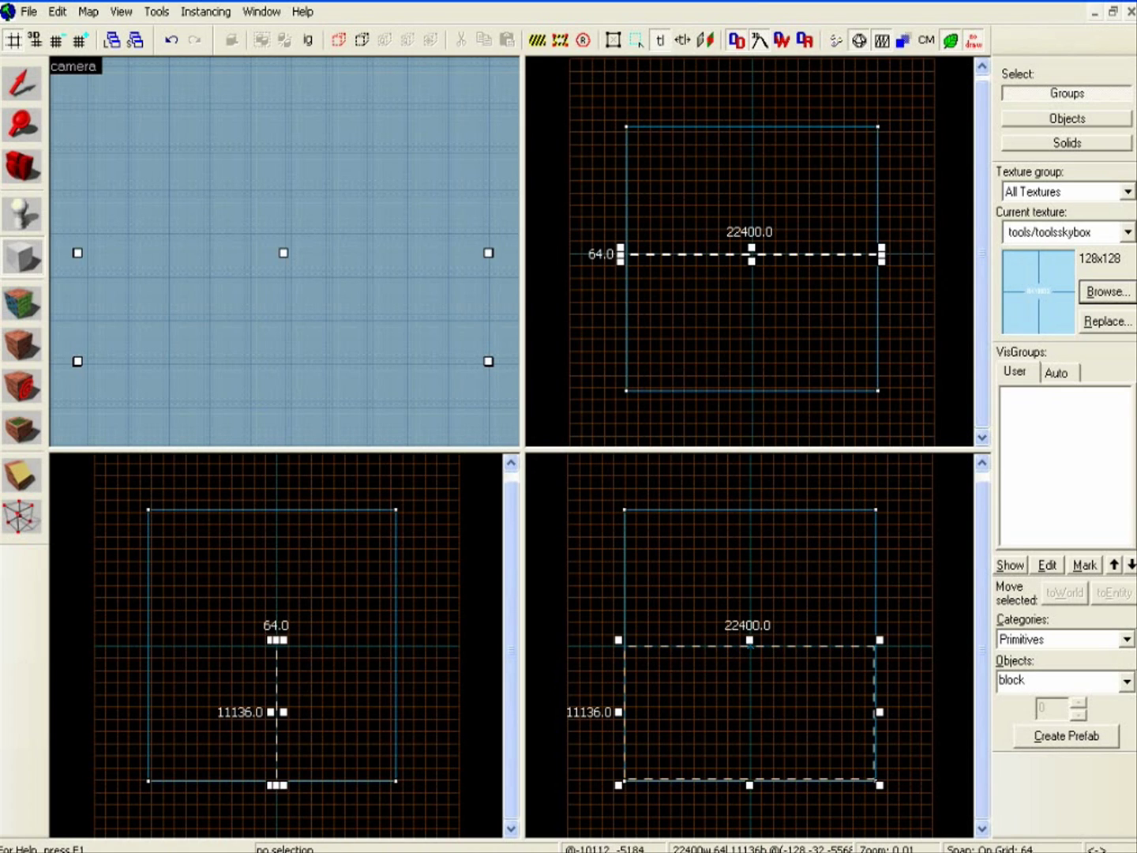
# Fit the block outline into the lower half of the skybox at about 22400 units wide, 21952 long and 11200 high
pyautogui.moveTo(619, 711); pyautogui.dragTo(621, 712)
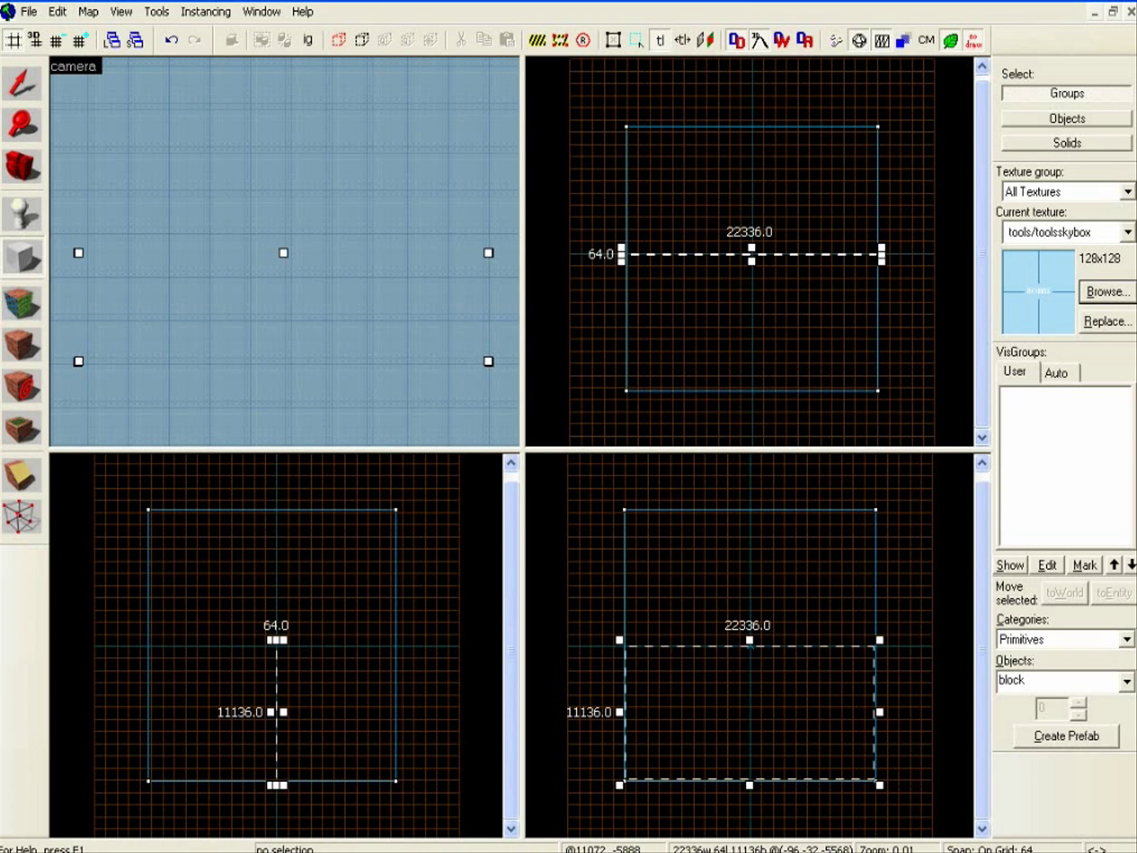
pyautogui.moveTo(880, 711); pyautogui.dragTo(882, 712)
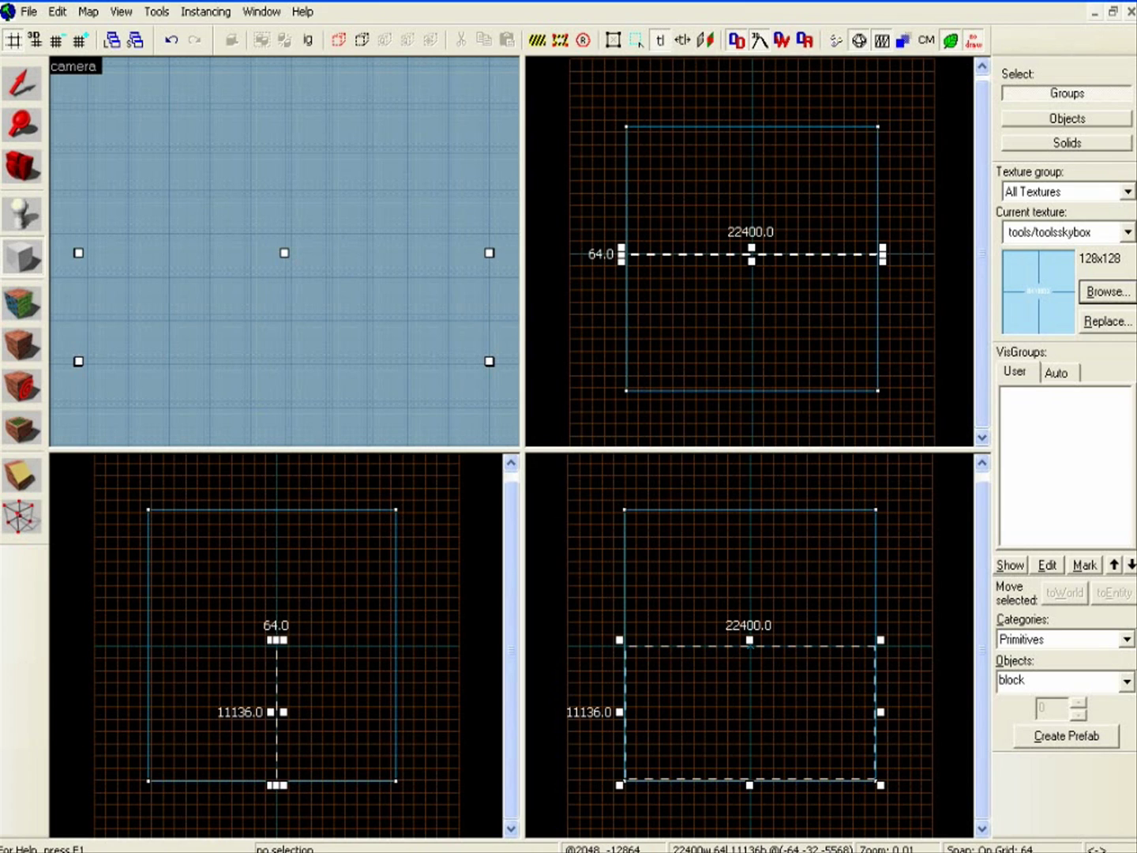
pyautogui.moveTo(750, 783); pyautogui.dragTo(750, 784)
pyautogui.moveTo(270, 712); pyautogui.dragTo(150, 713)
pyautogui.moveTo(277, 714); pyautogui.dragTo(394, 715)
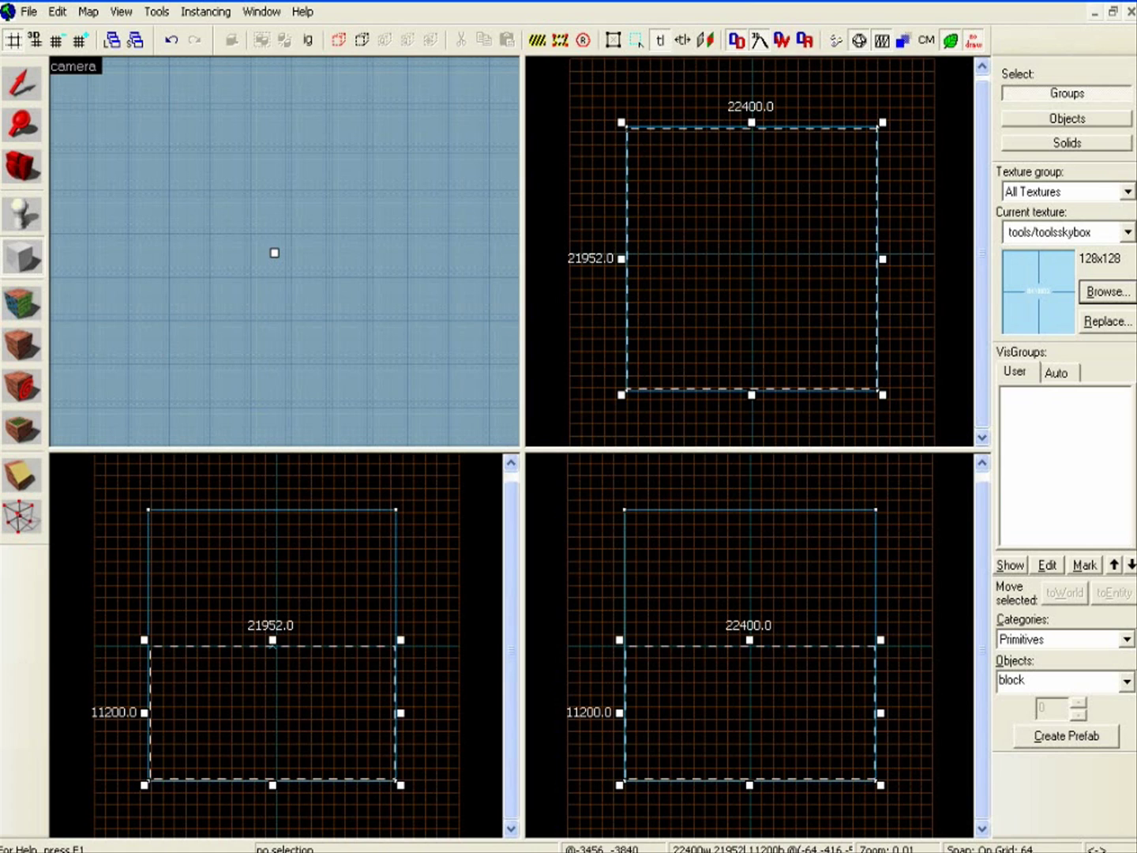
# Filter the texture library by "grass" and make nature/grassfloor002a the current texture
pyautogui.click(1108, 292)
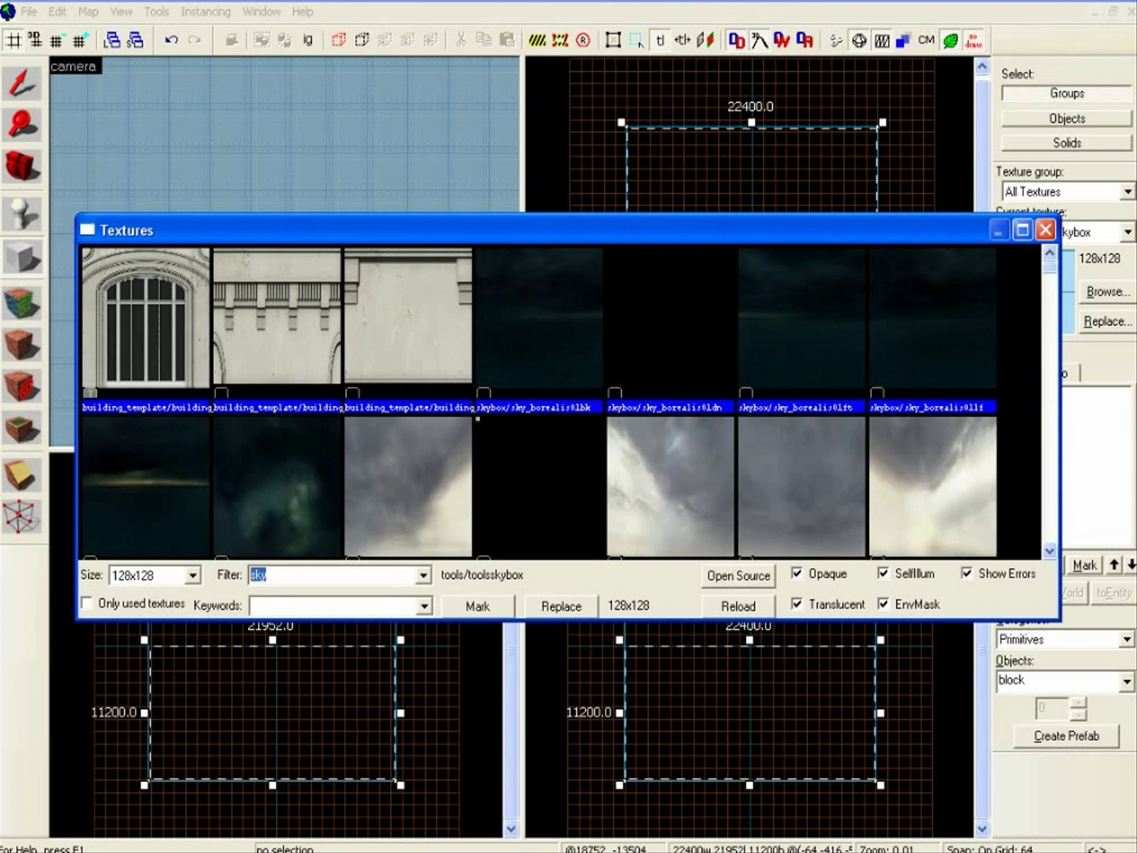
pyautogui.write('grass')
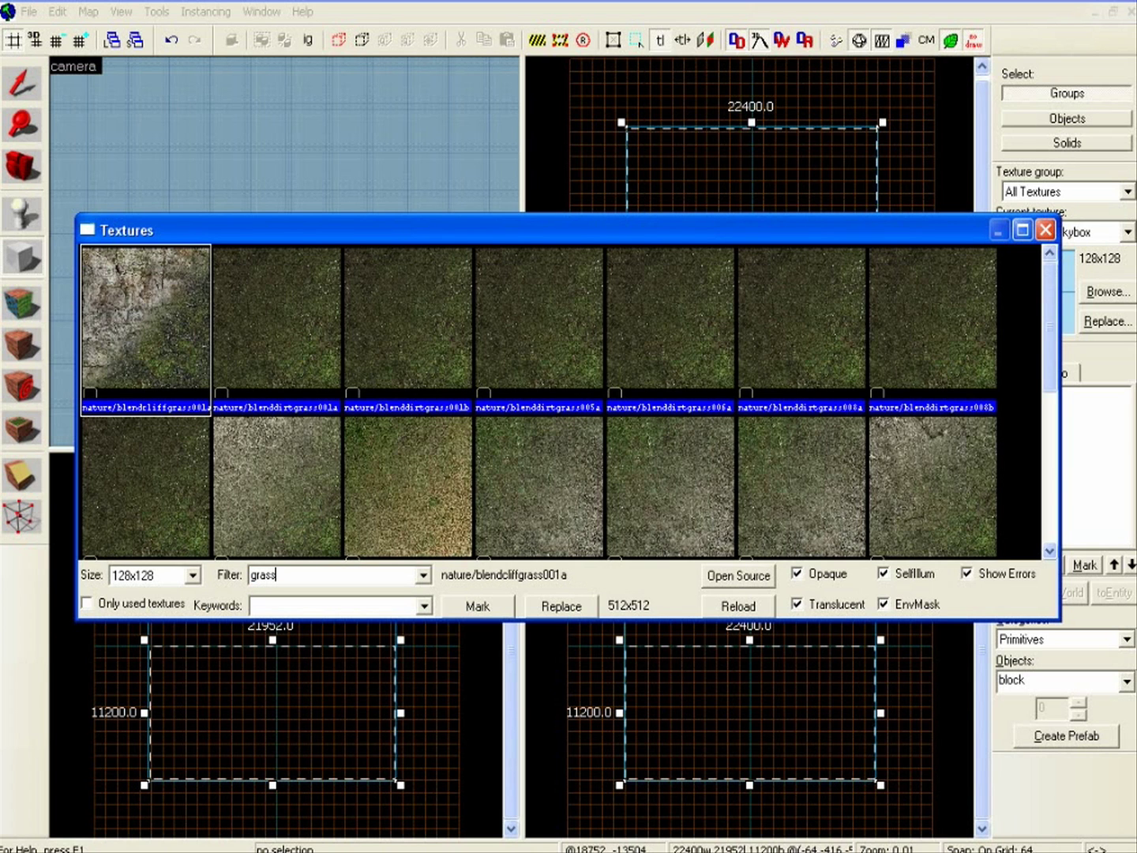
pyautogui.scroll(-5, 569, 403)
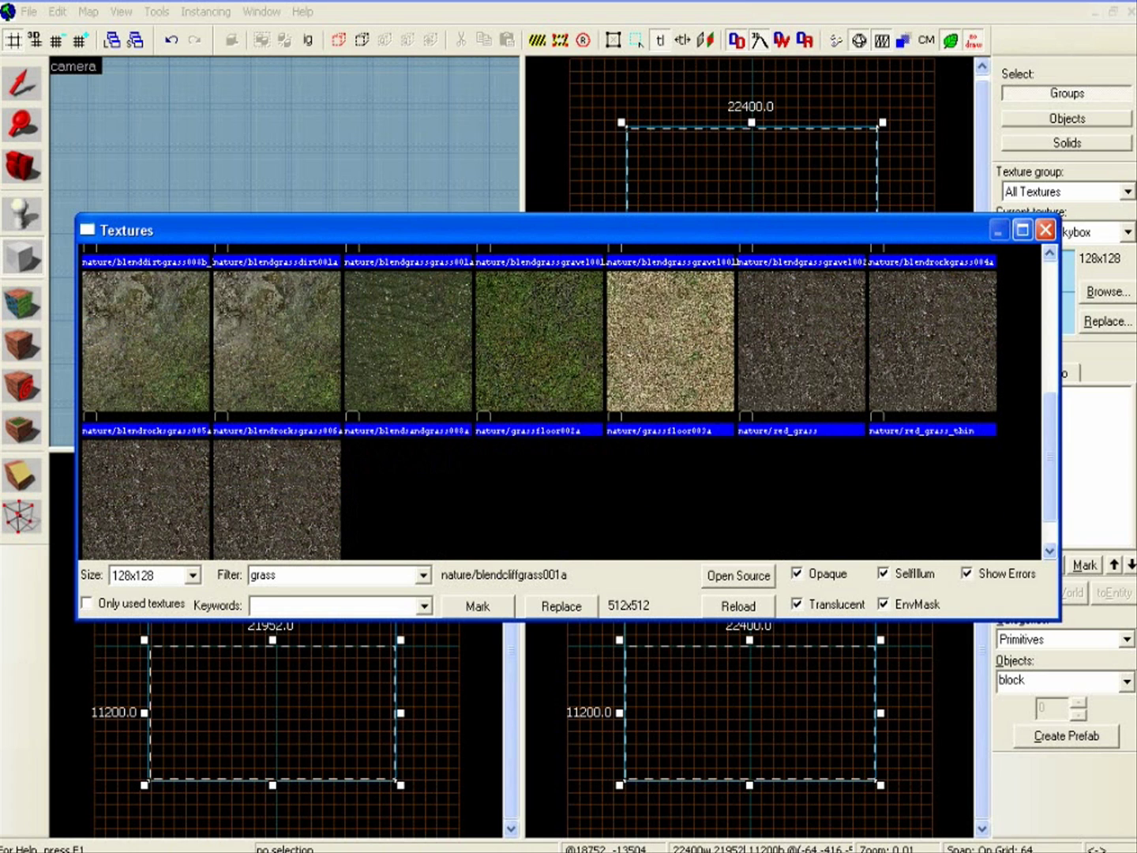
pyautogui.scroll(3, 569, 402)
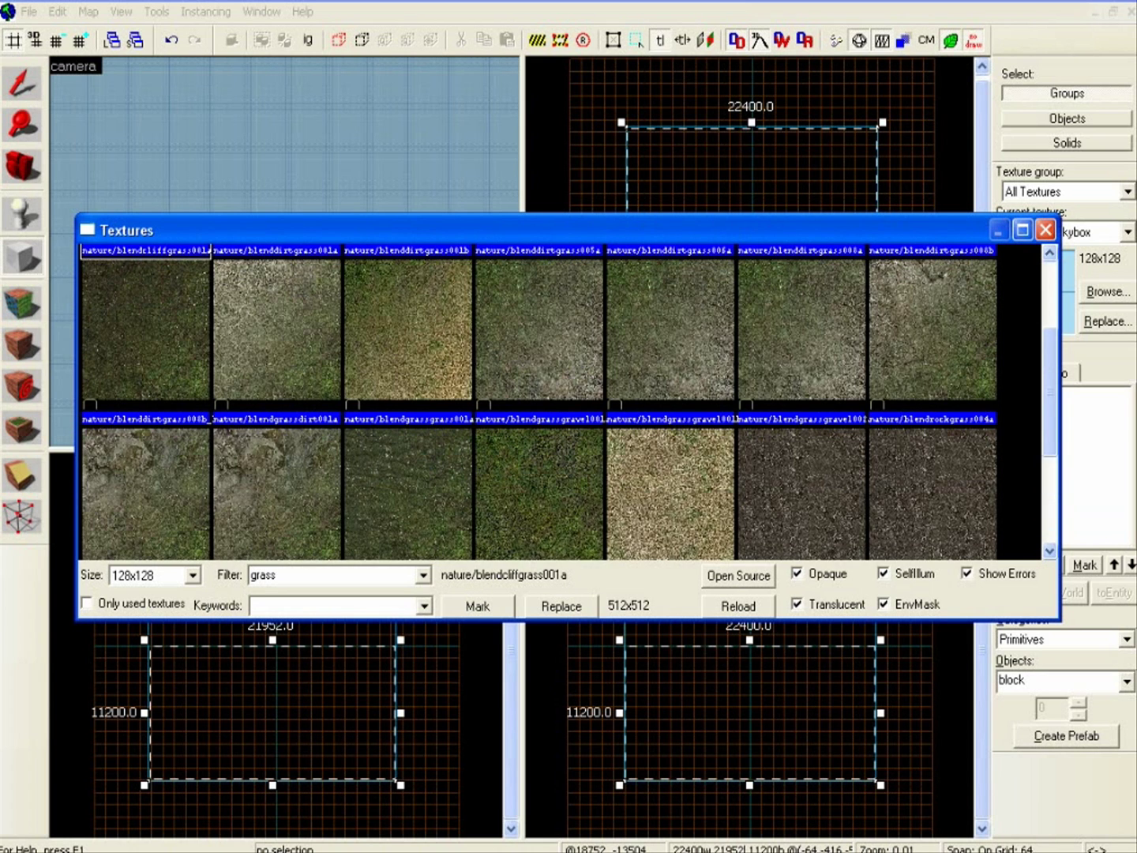
pyautogui.scroll(-3, 569, 402)
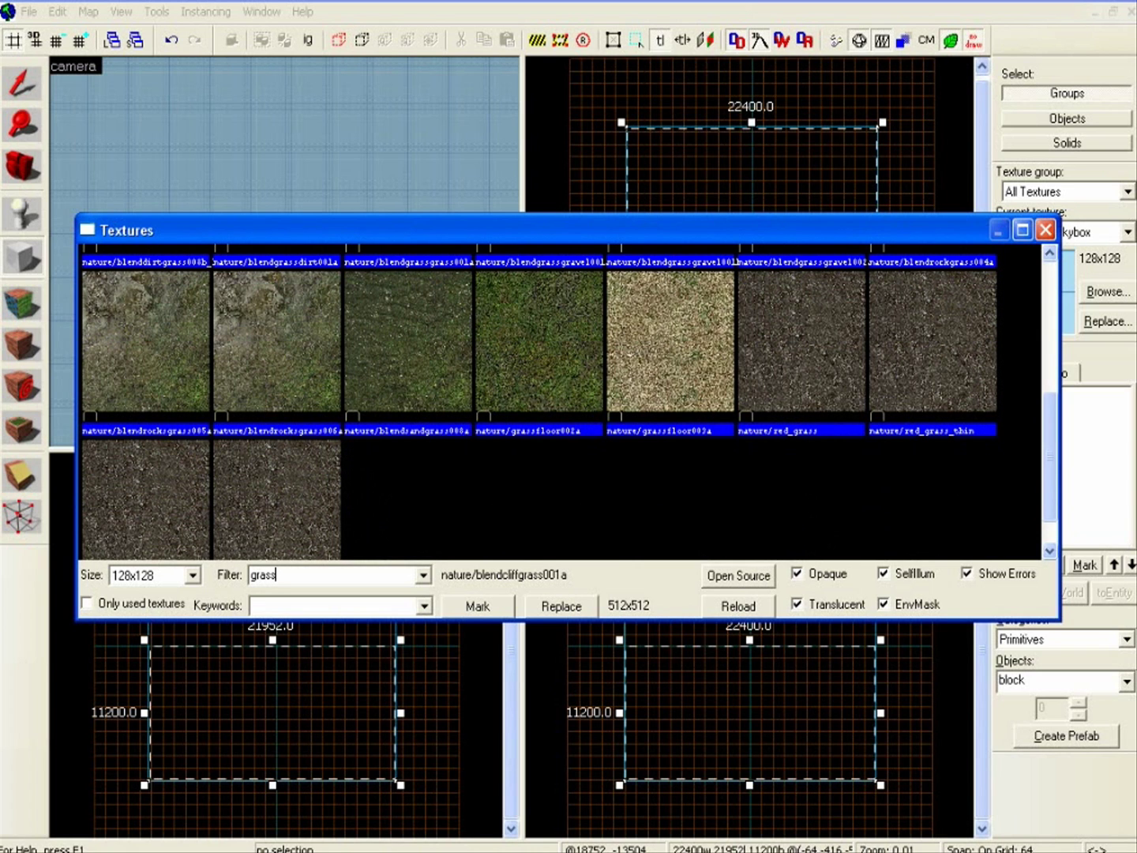
pyautogui.doubleClick(539, 347)
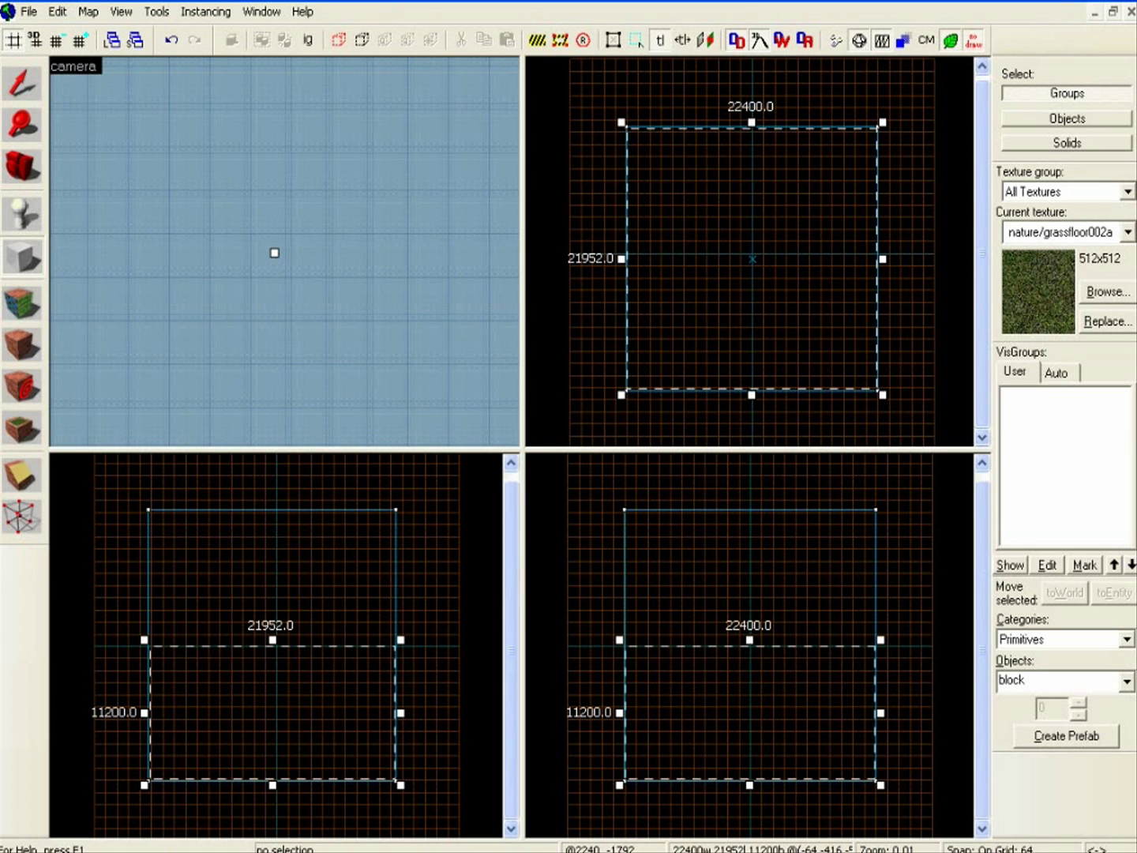
# Extend both ends of the block outline in the top view to a length of about 22080 units and create the solid
pyautogui.moveTo(751, 121); pyautogui.dragTo(753, 119)
pyautogui.moveTo(749, 394); pyautogui.dragTo(750, 397)
pyautogui.press('Return')
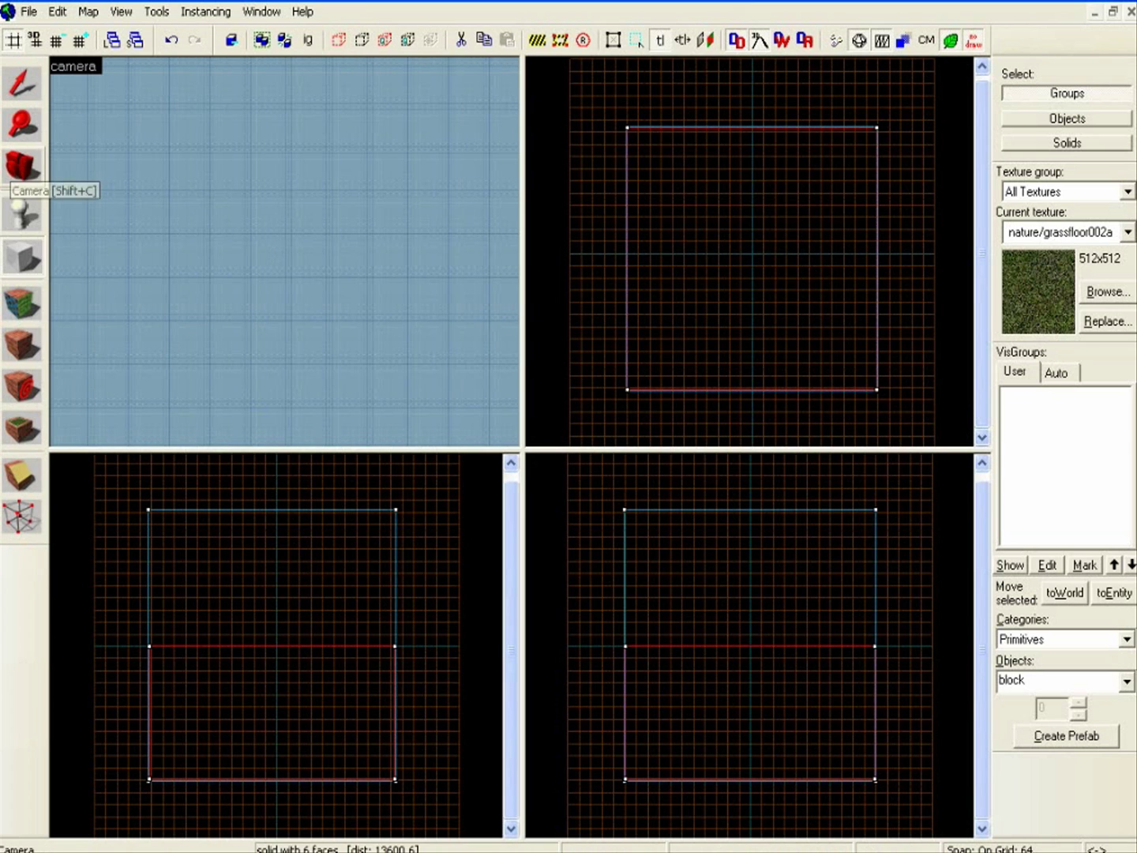
# Bring the 3D camera over the new grass block to inspect its top surface, and deselect the block
pyautogui.click(22, 167)
pyautogui.scroll(20, 284, 252)
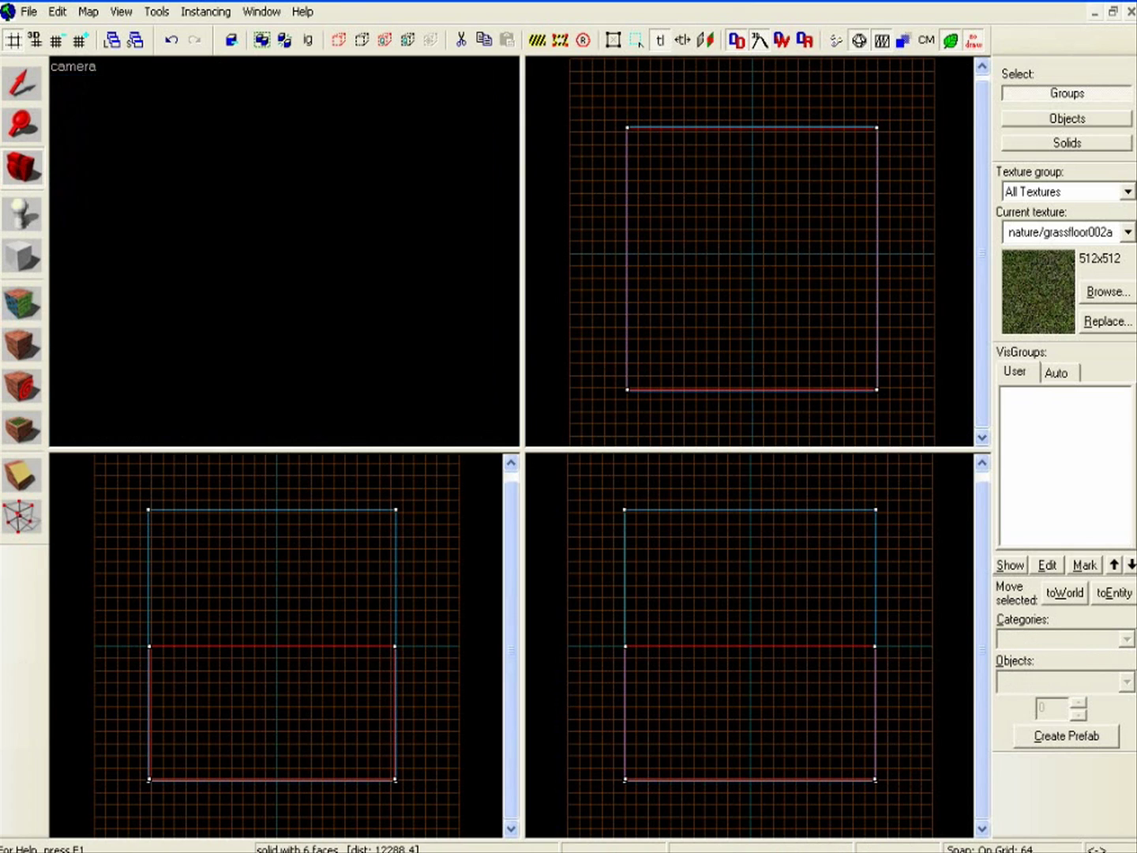
pyautogui.scroll(3, 284, 252)
pyautogui.scroll(-6, 285, 251)
pyautogui.scroll(1, 285, 251)
pyautogui.press('w')
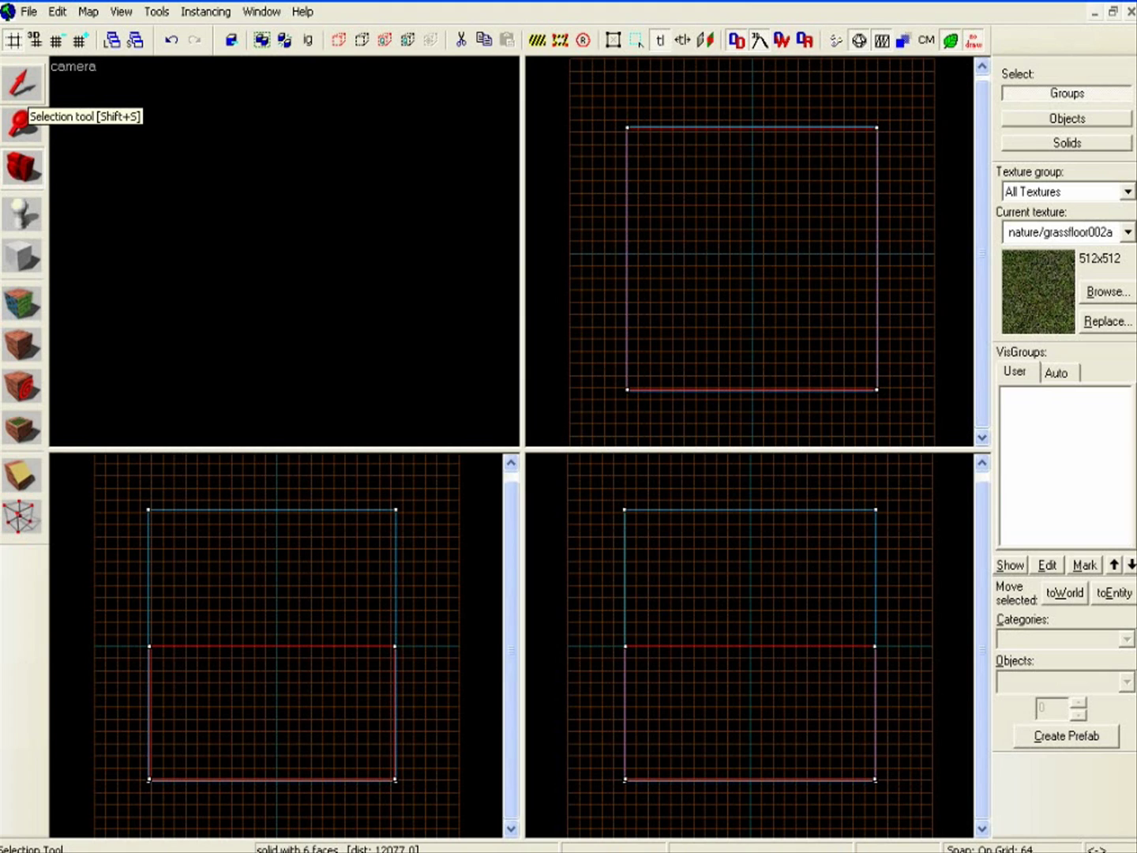
pyautogui.press('z')
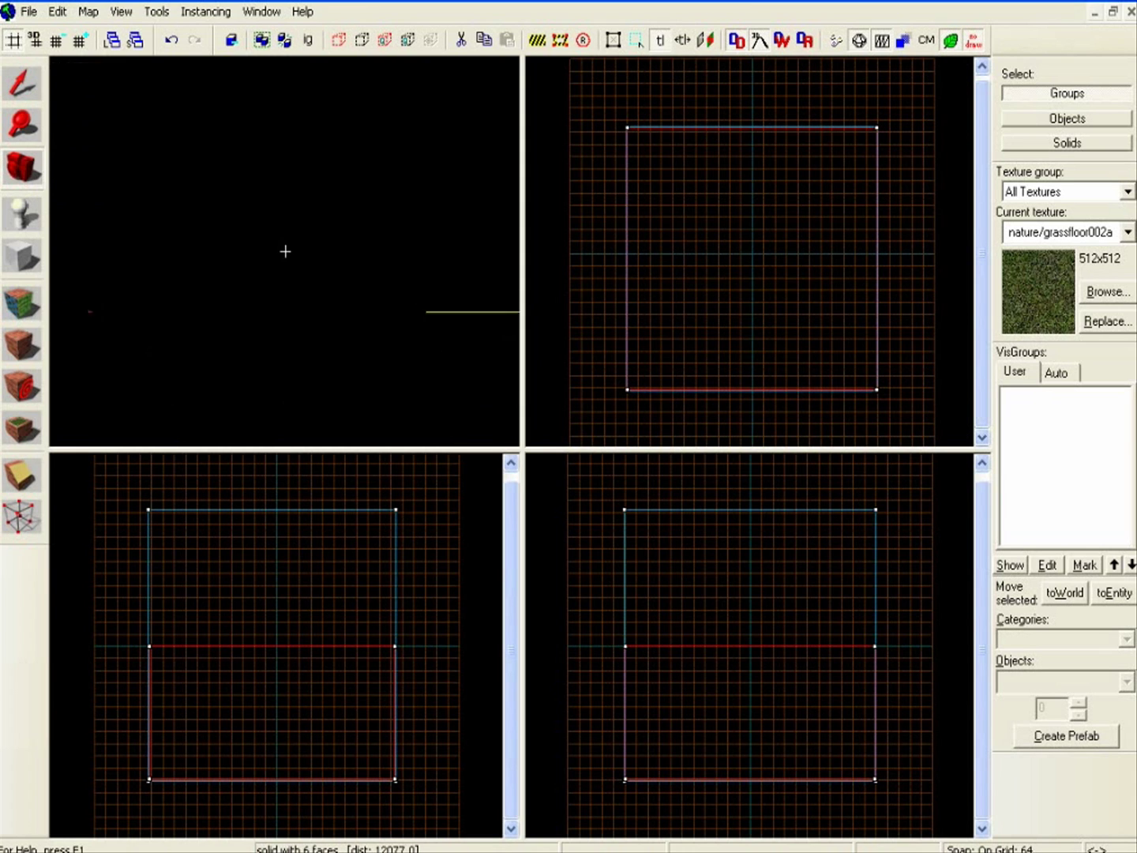
pyautogui.press('w')
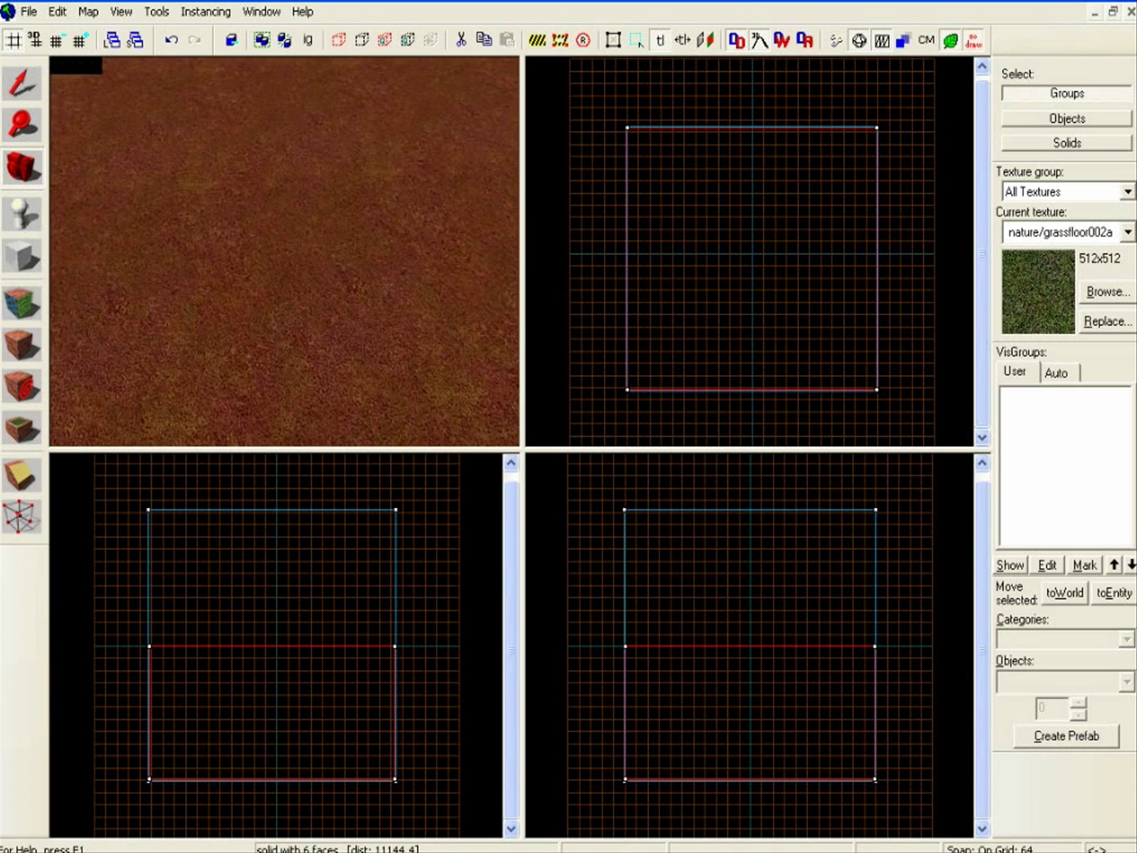
pyautogui.click(22, 83)
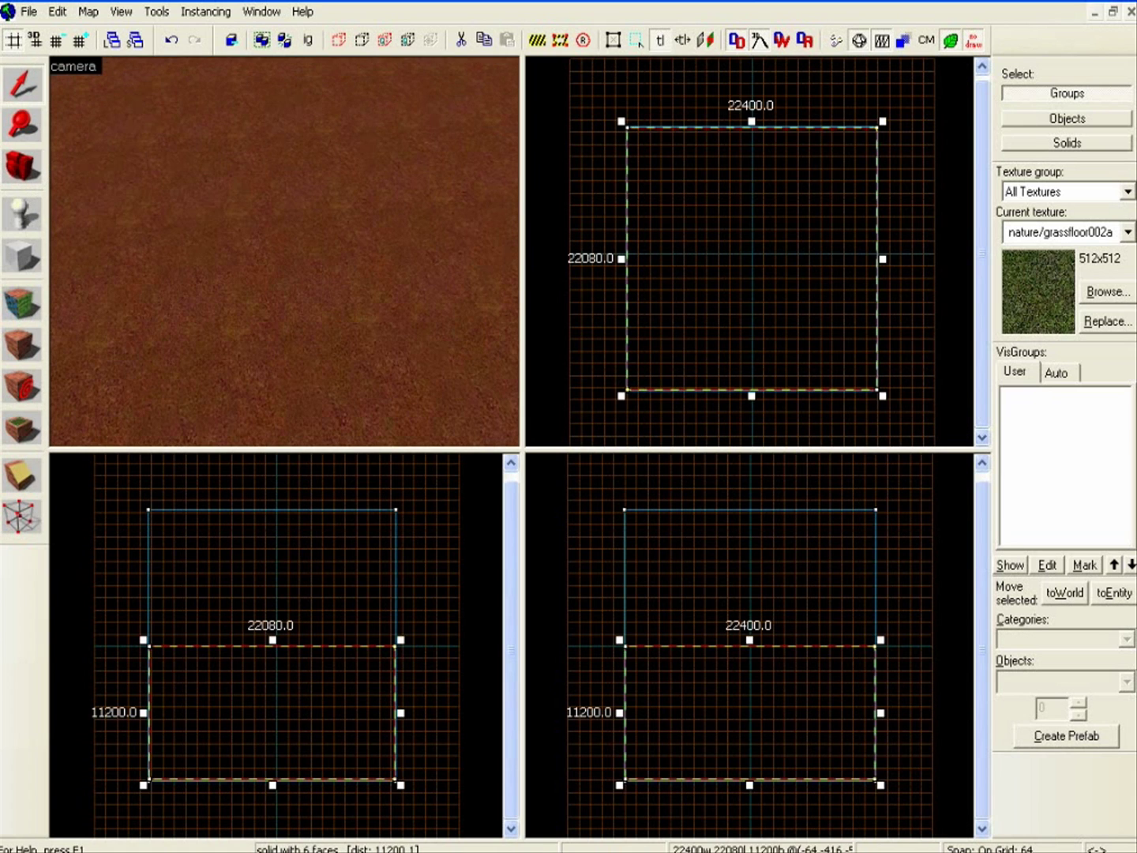
pyautogui.press('Escape')
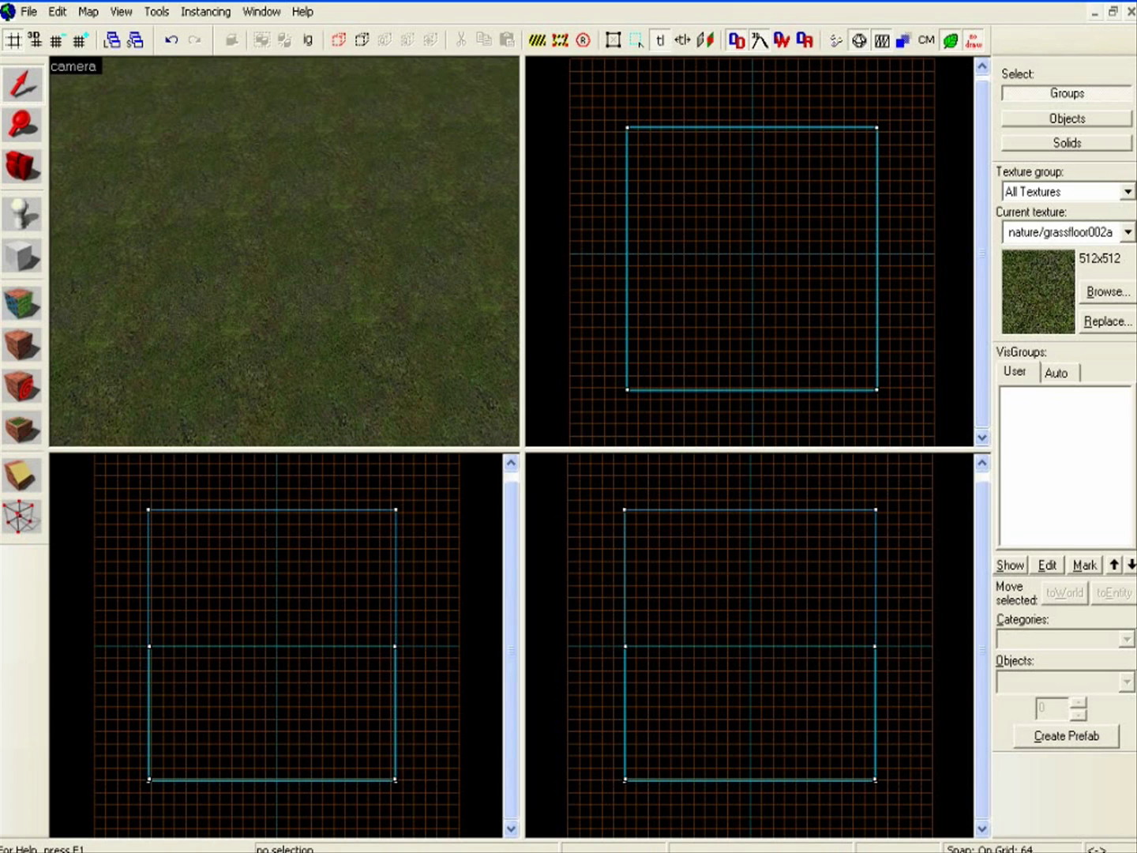
# Examine the grass floor's surface and outer edges in the 3D camera view
pyautogui.click(21, 166)
pyautogui.moveTo(285, 251); pyautogui.dragTo(434, 216)
pyautogui.press('w')
pyautogui.press('w')
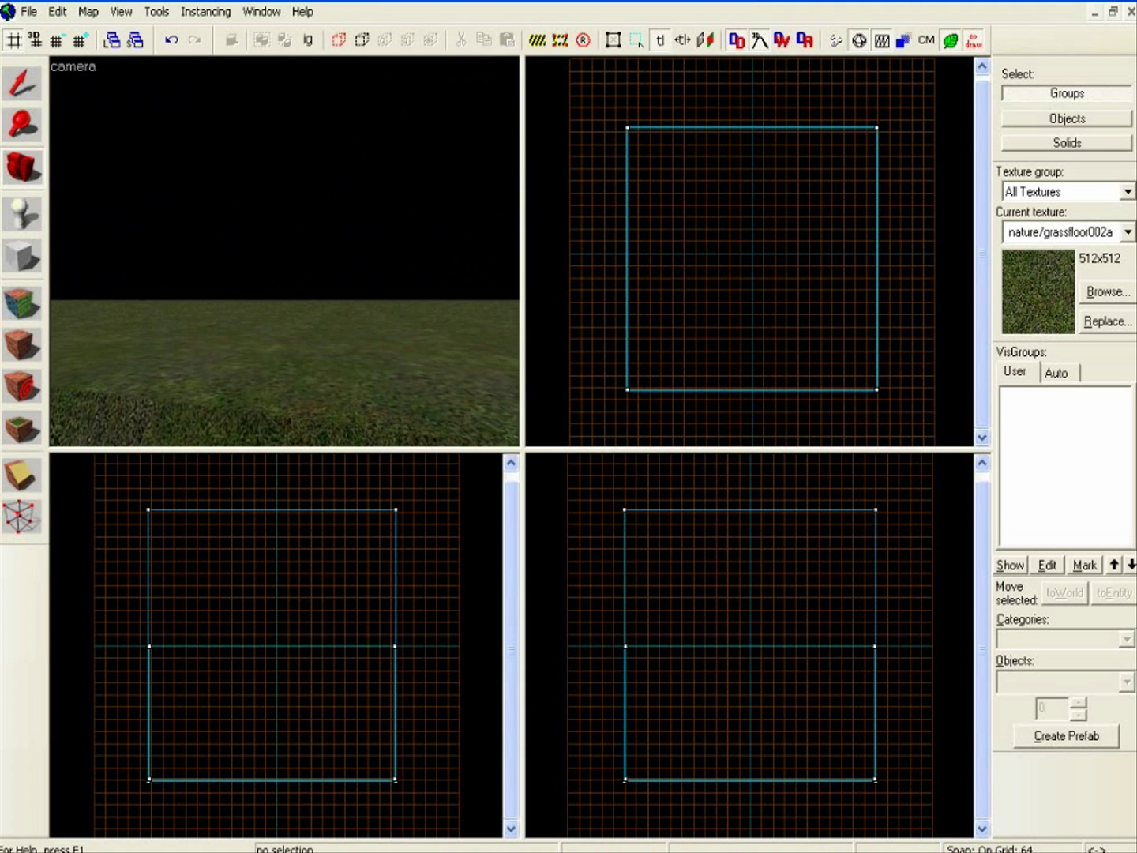
pyautogui.press('z')
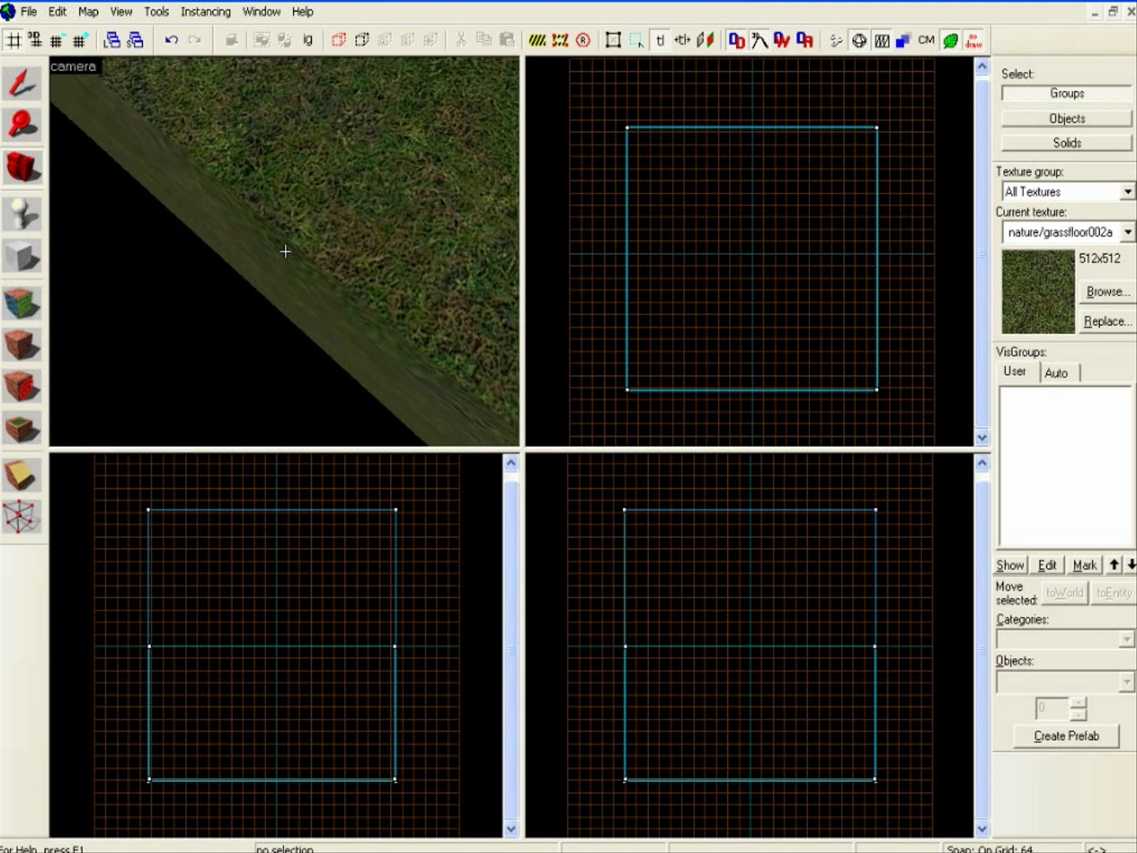
pyautogui.press('z')
pyautogui.press('z')
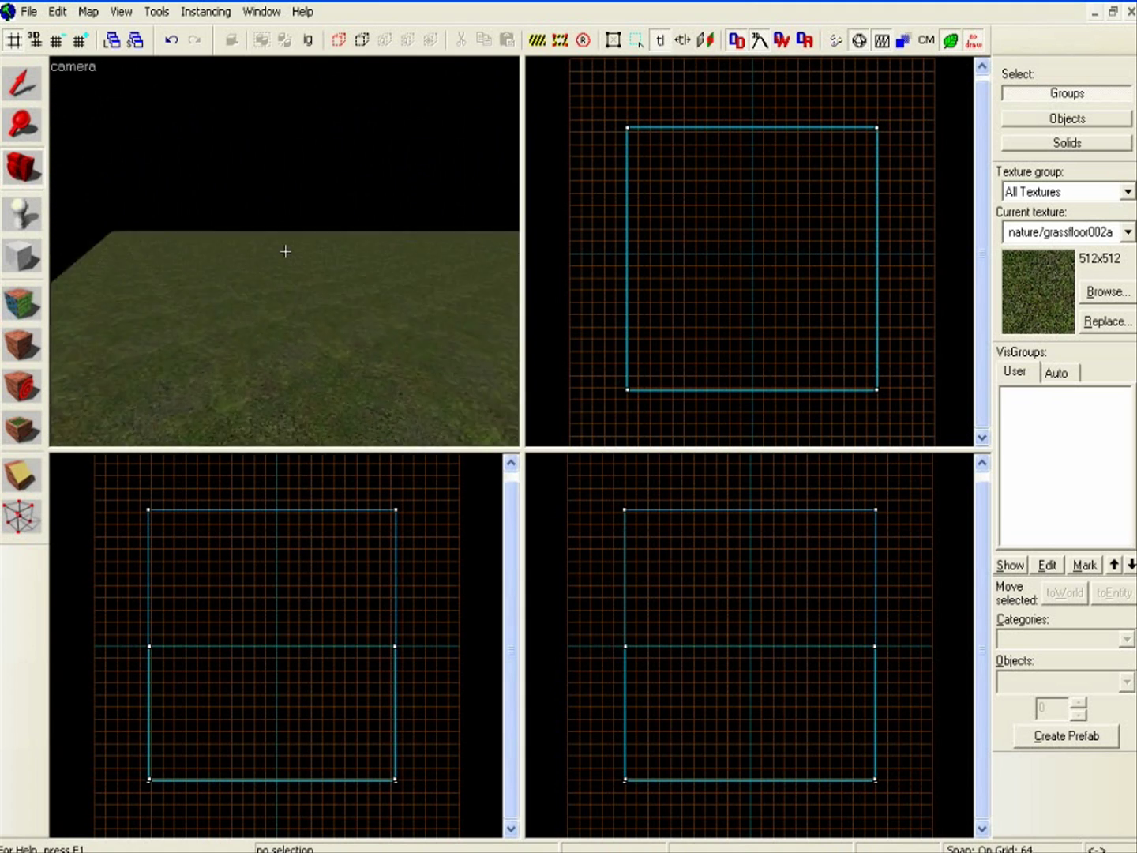
pyautogui.moveTo(285, 252); pyautogui.dragTo(217, 257)
# Select the large skybox block and make it hollow with a wall thickness of -64
pyautogui.click(22, 82)
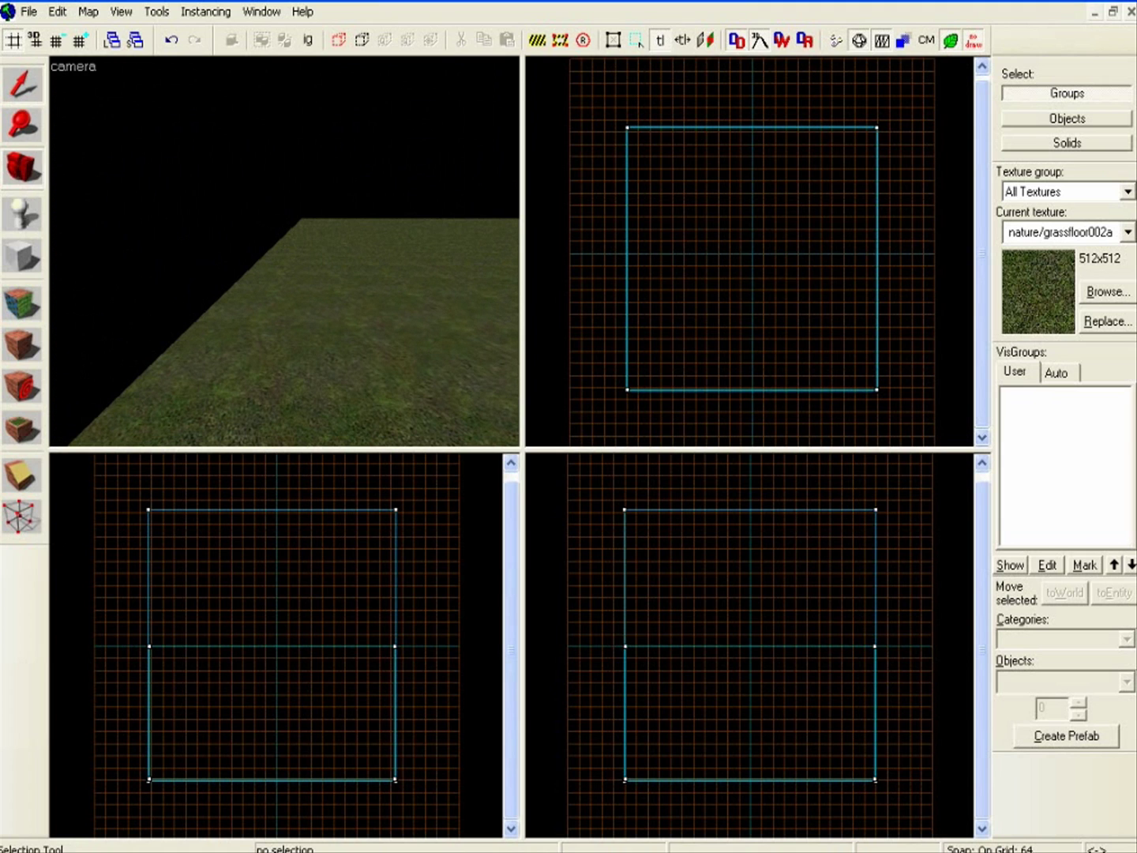
pyautogui.click(752, 260)
pyautogui.press('Escape')
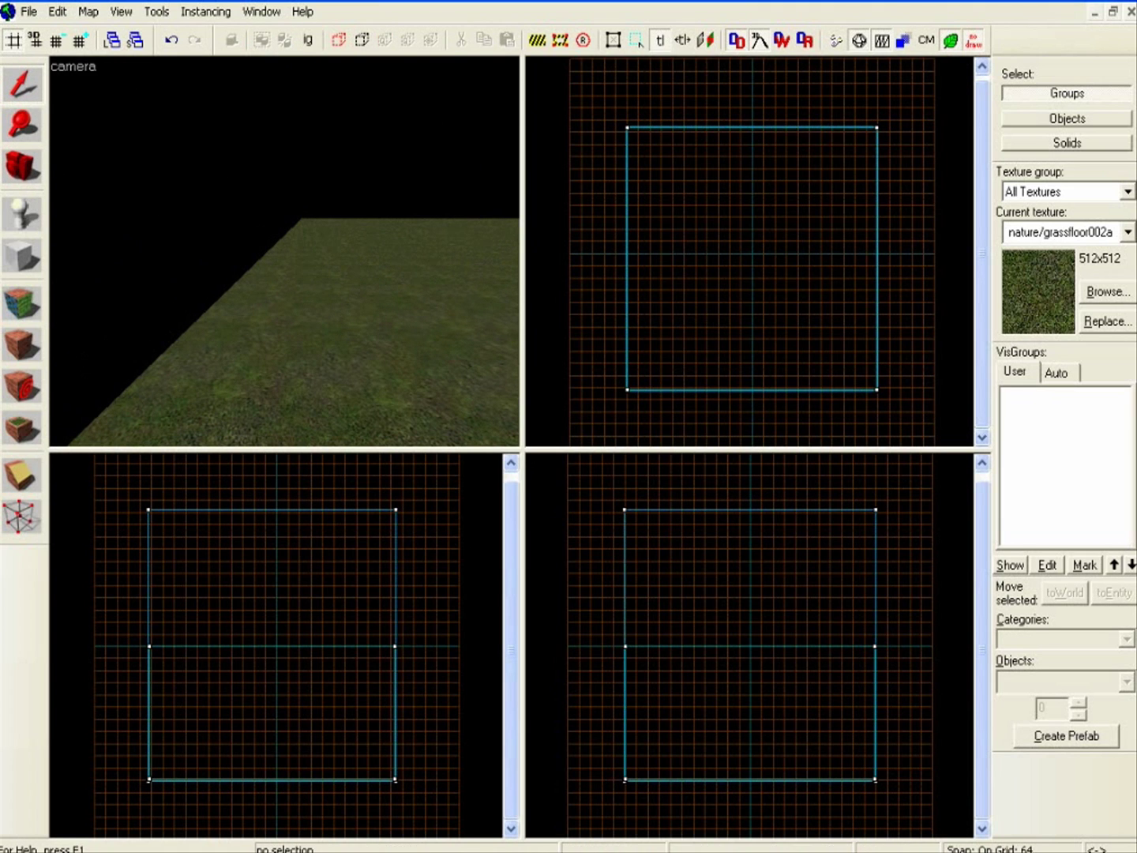
pyautogui.click(751, 257)
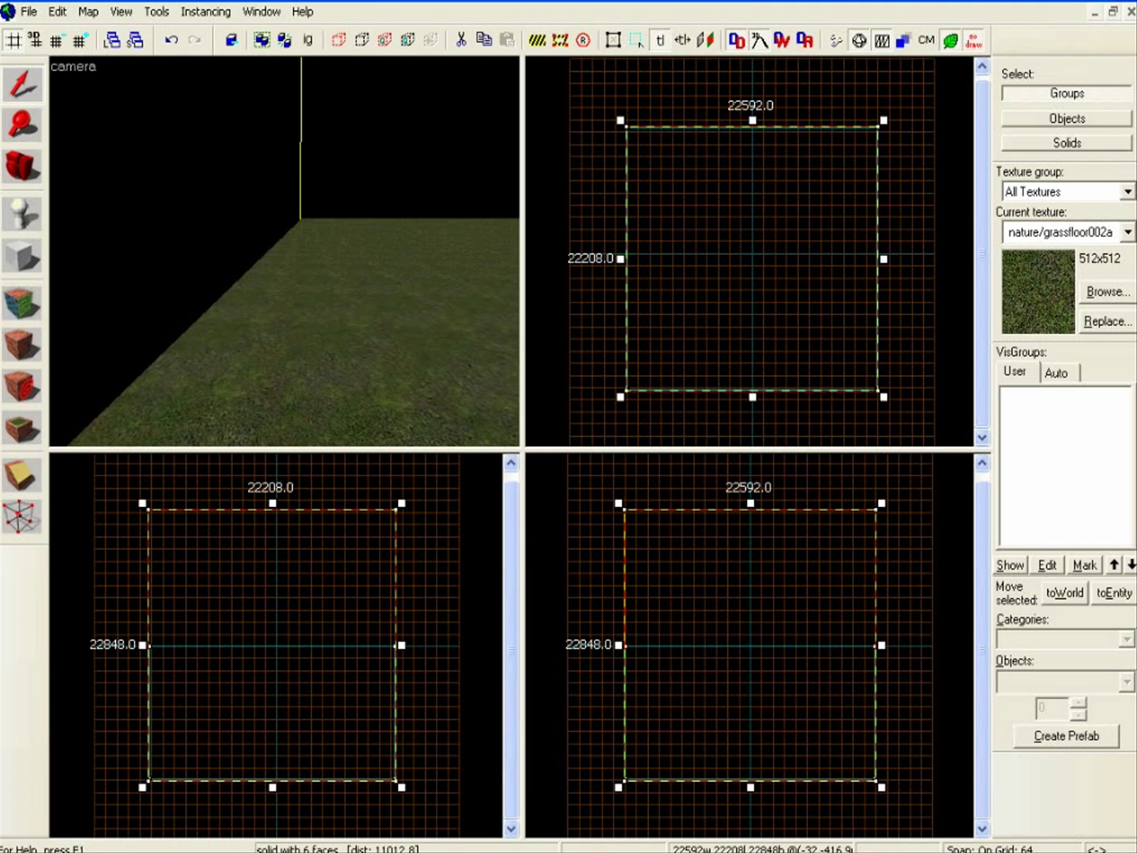
pyautogui.click(156, 12)
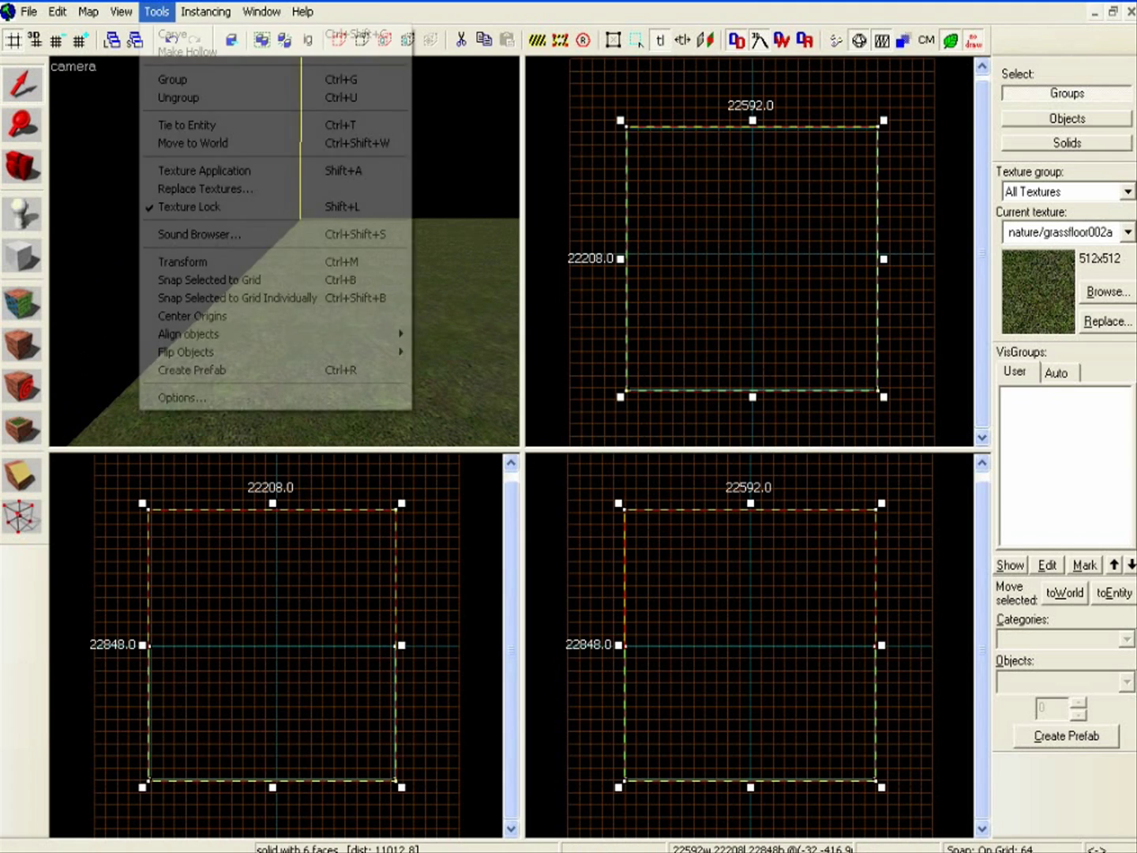
pyautogui.press('Return')
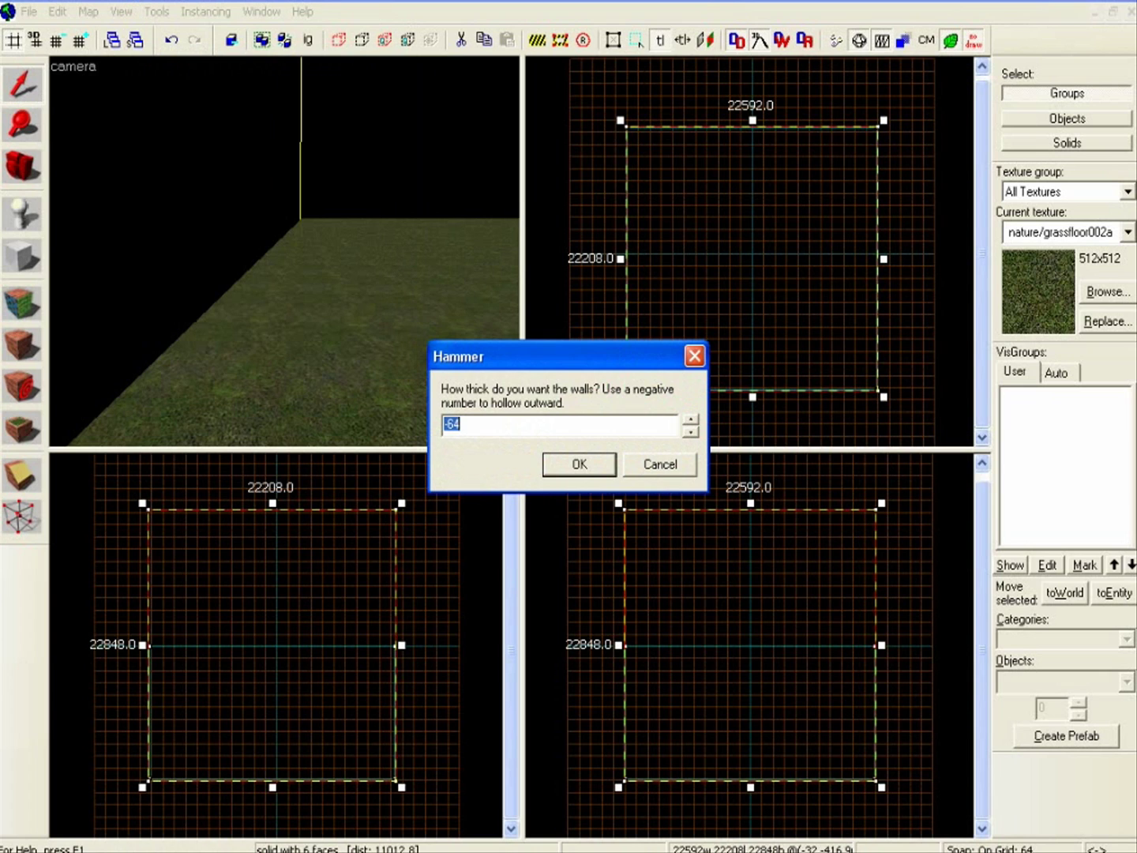
pyautogui.click(461, 424)
pyautogui.press('Return')
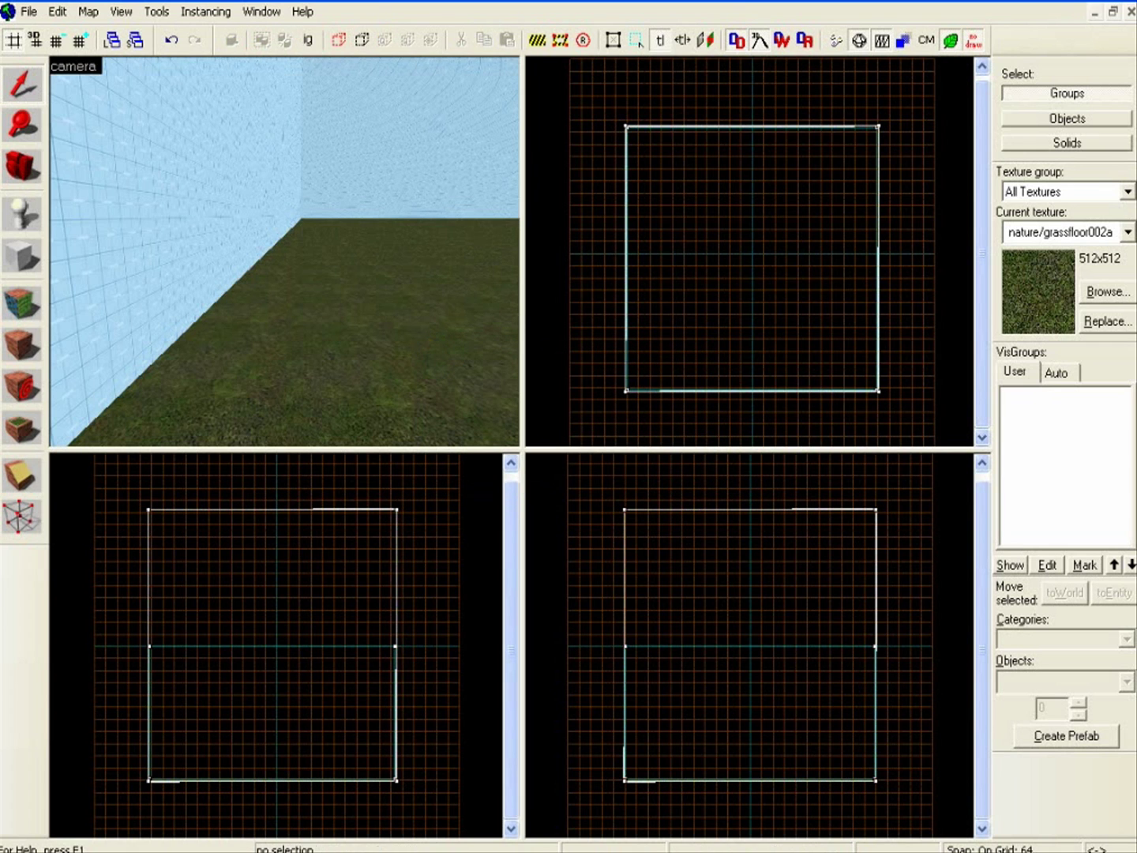
# Inspect the hollow skybox's inner walls and the grass floor from inside in the 3D camera view
pyautogui.click(22, 167)
pyautogui.moveTo(285, 251); pyautogui.dragTo(286, 251)
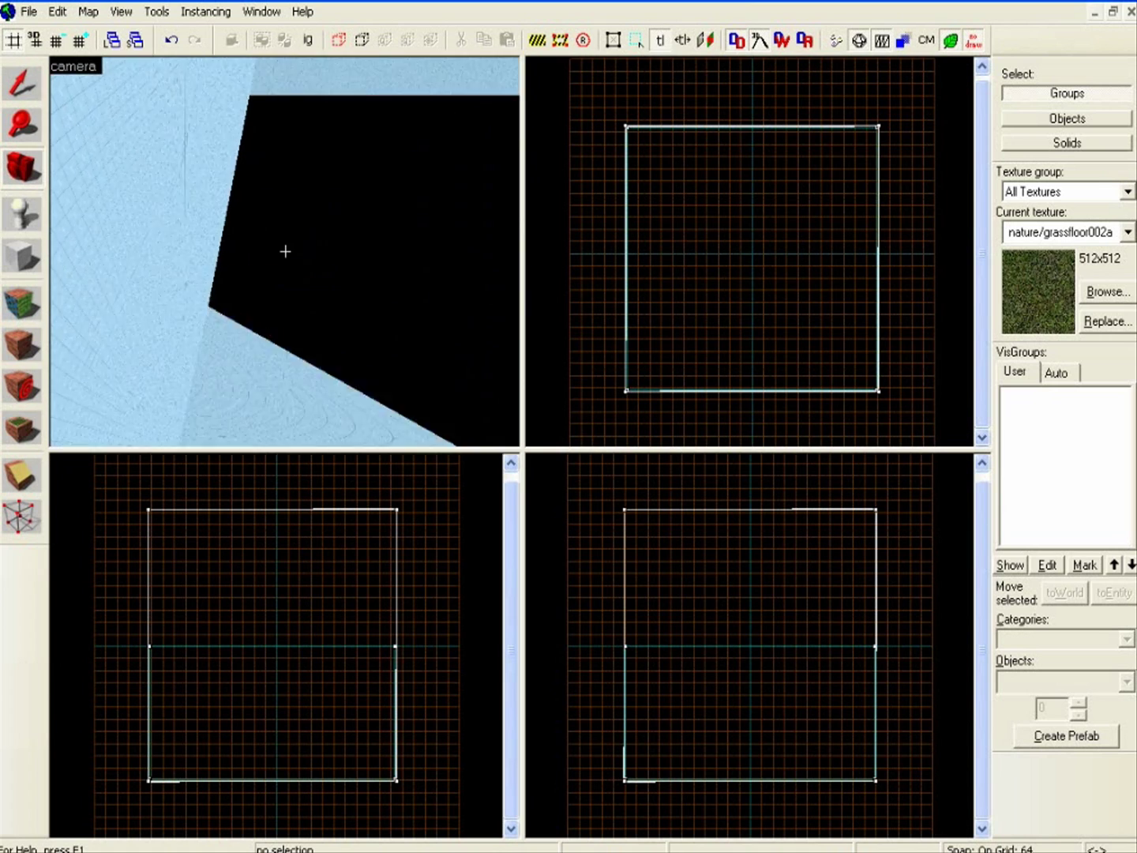
pyautogui.moveTo(285, 252)
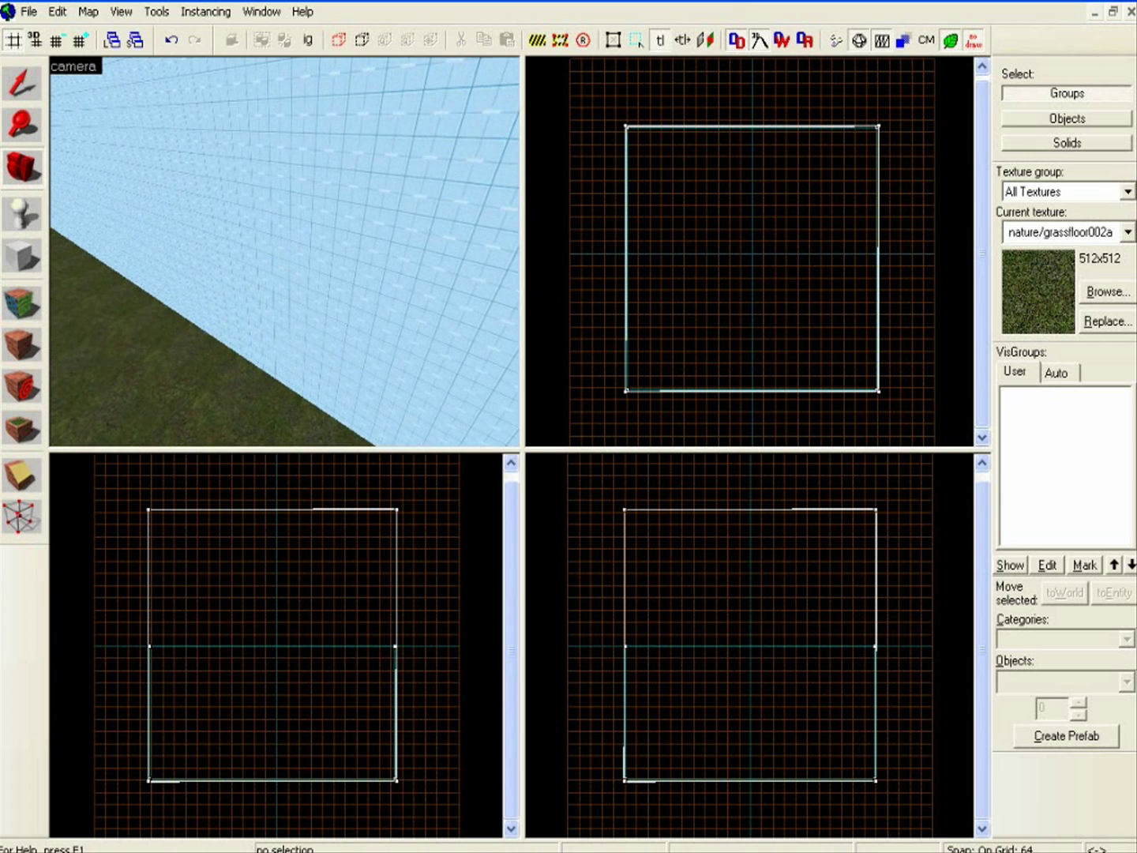
pyautogui.press('s')
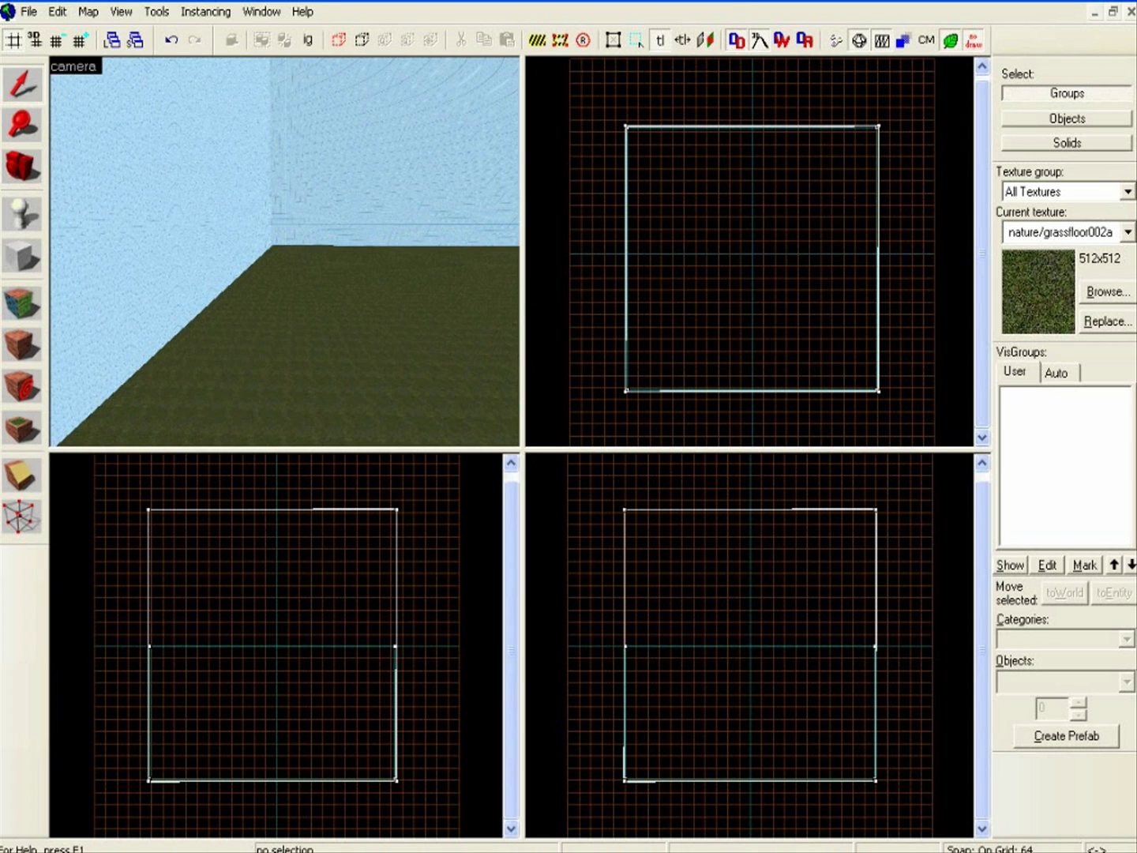
pyautogui.hotkey('shift', 'c')
pyautogui.click(22, 167)
pyautogui.press('z')
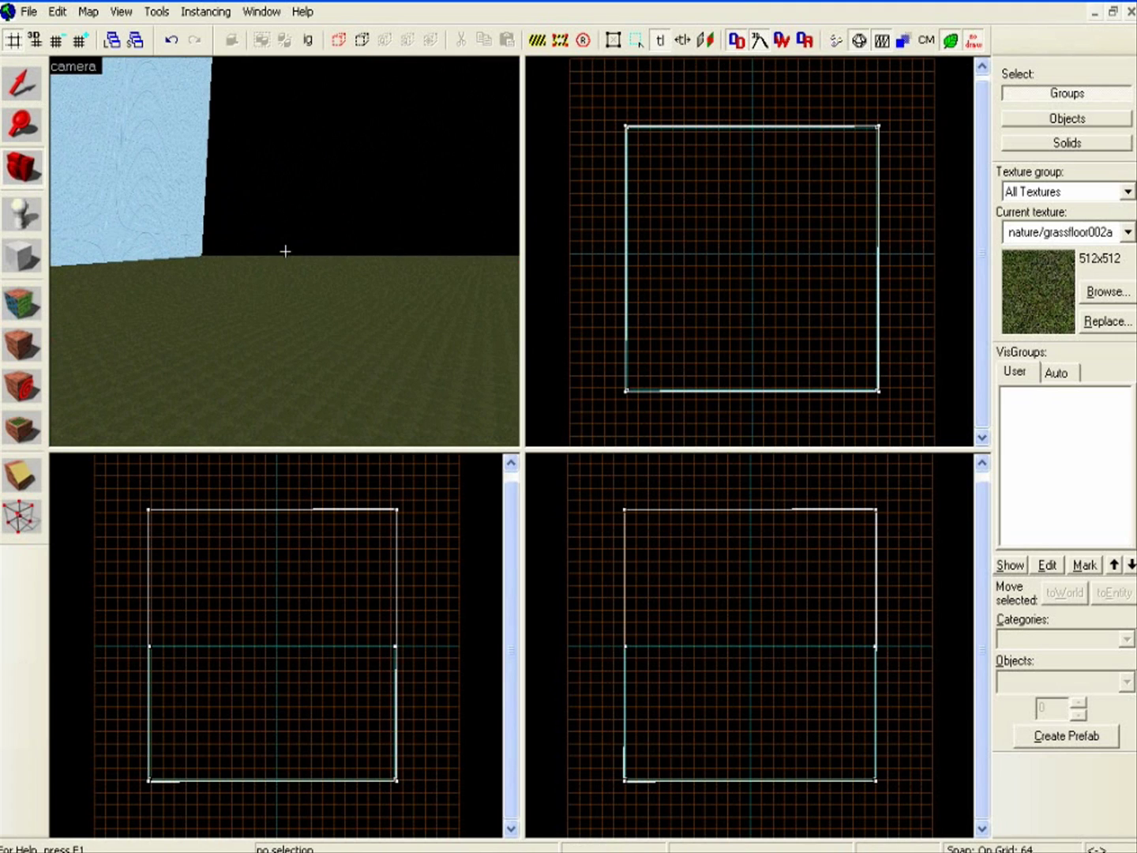
pyautogui.press('z')
pyautogui.scroll(-5, 756, 246)
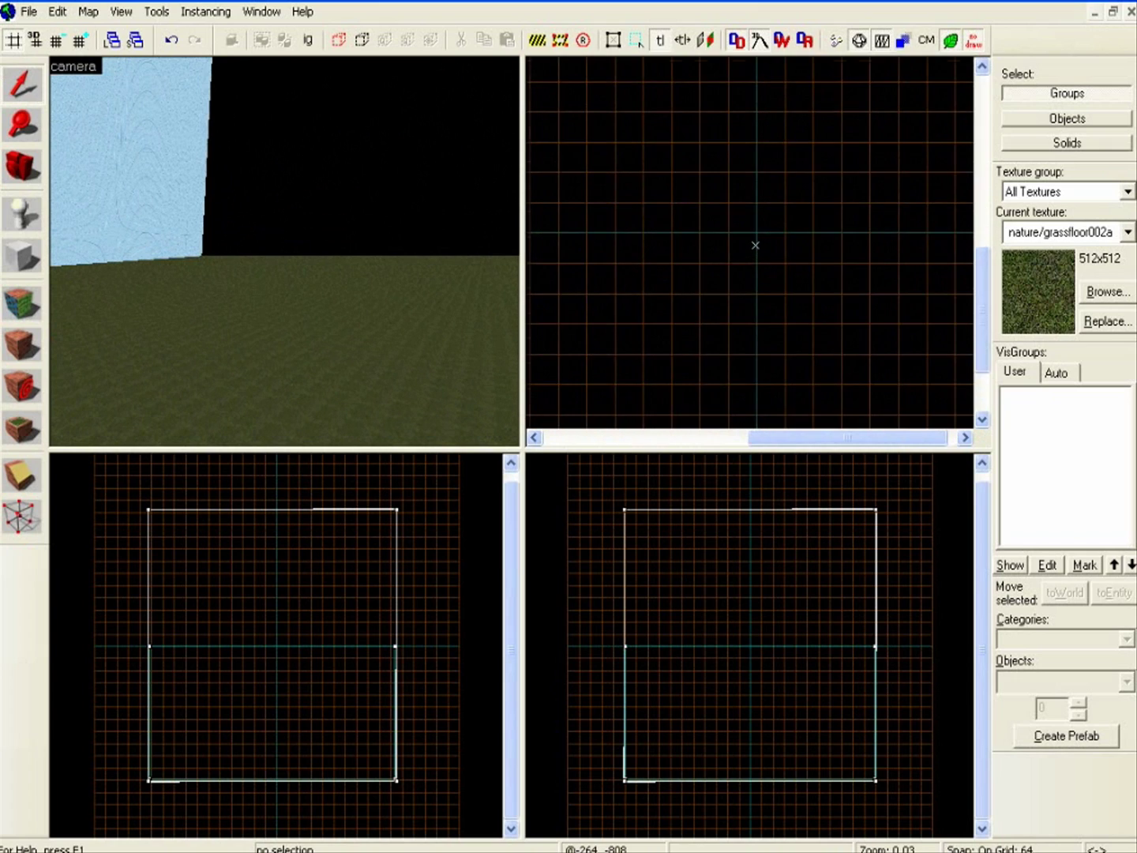
pyautogui.scroll(2, 756, 252)
pyautogui.keyDown('ctrl'); pyautogui.scroll(2, 750, 634); pyautogui.keyUp('ctrl')
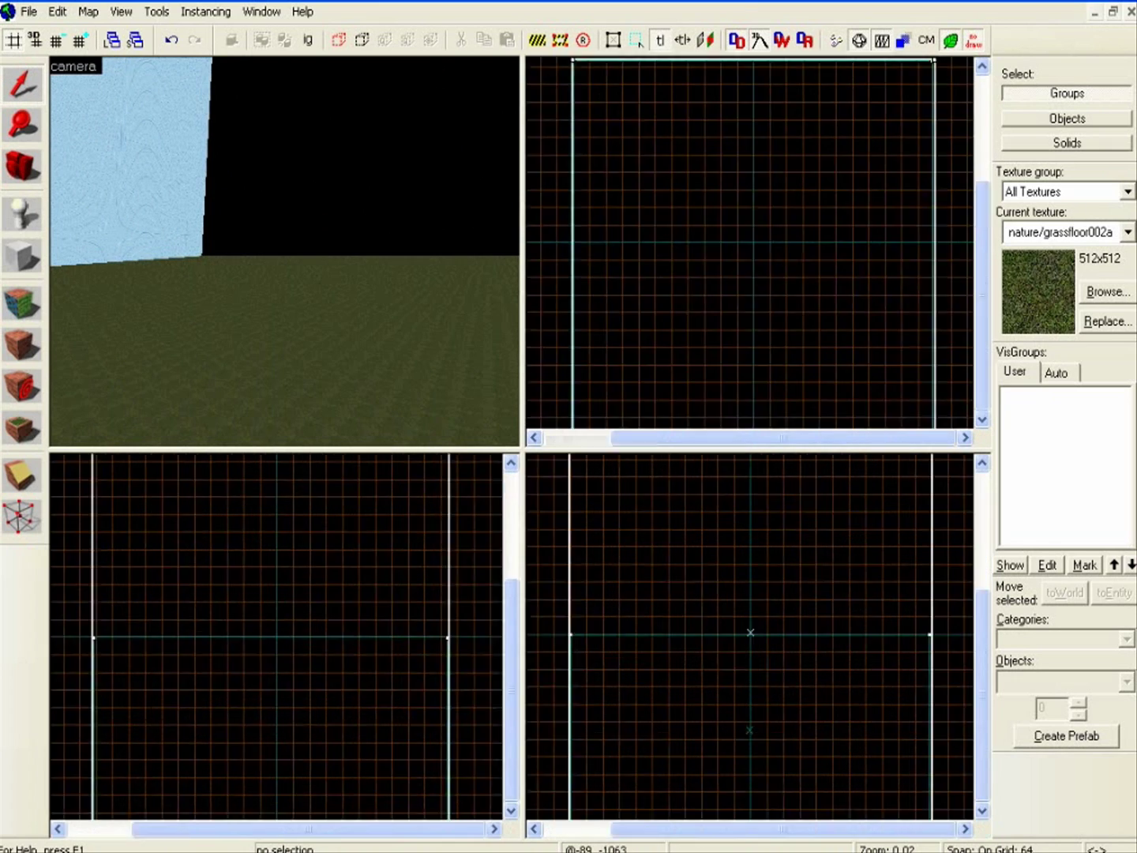
pyautogui.scroll(10, 750, 632)
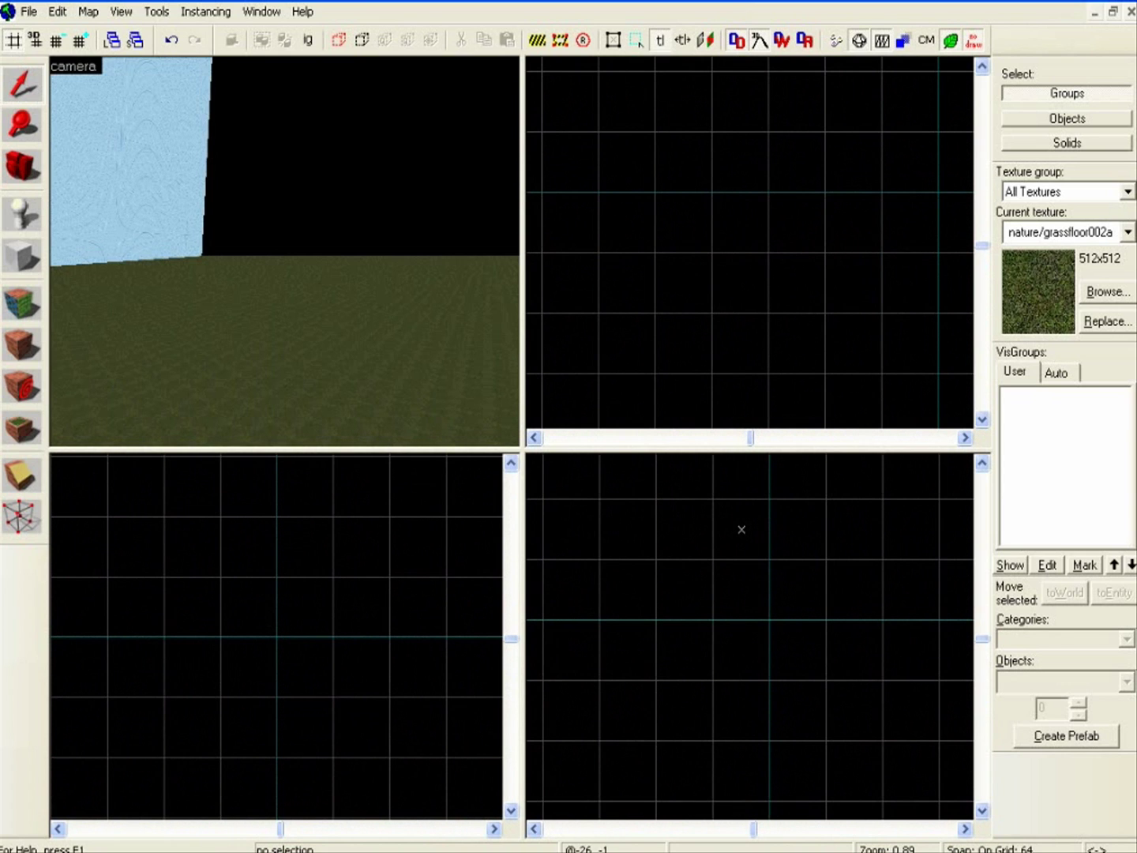
pyautogui.hotkey('shift', 'b')
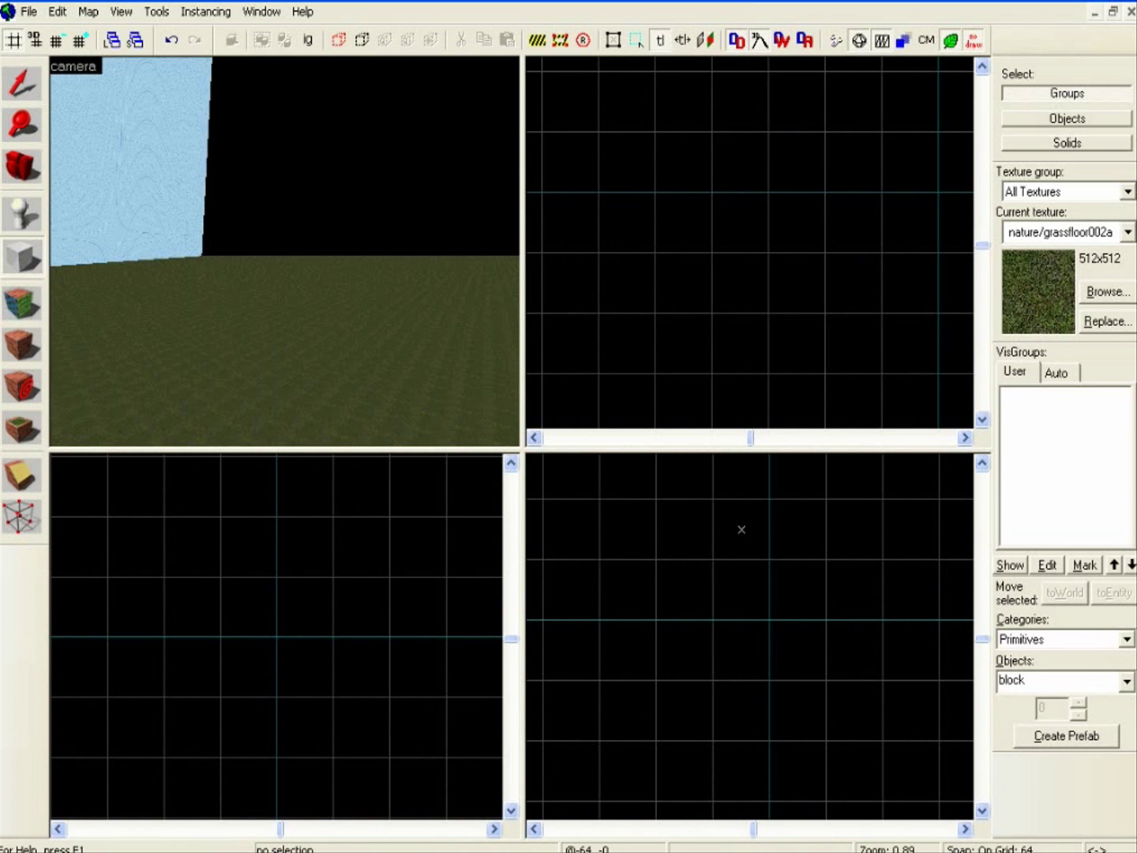
pyautogui.click(741, 529)
pyautogui.moveTo(741, 529); pyautogui.dragTo(742, 530)
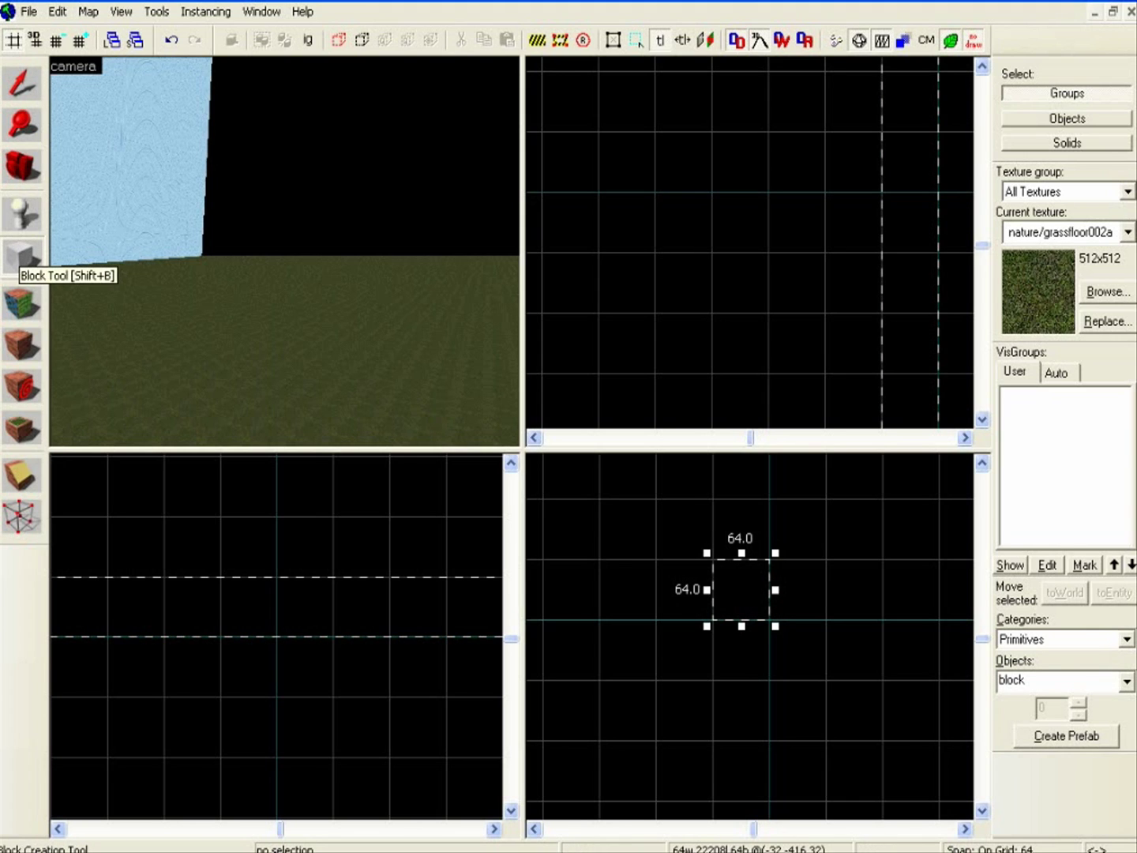
pyautogui.click(21, 83)
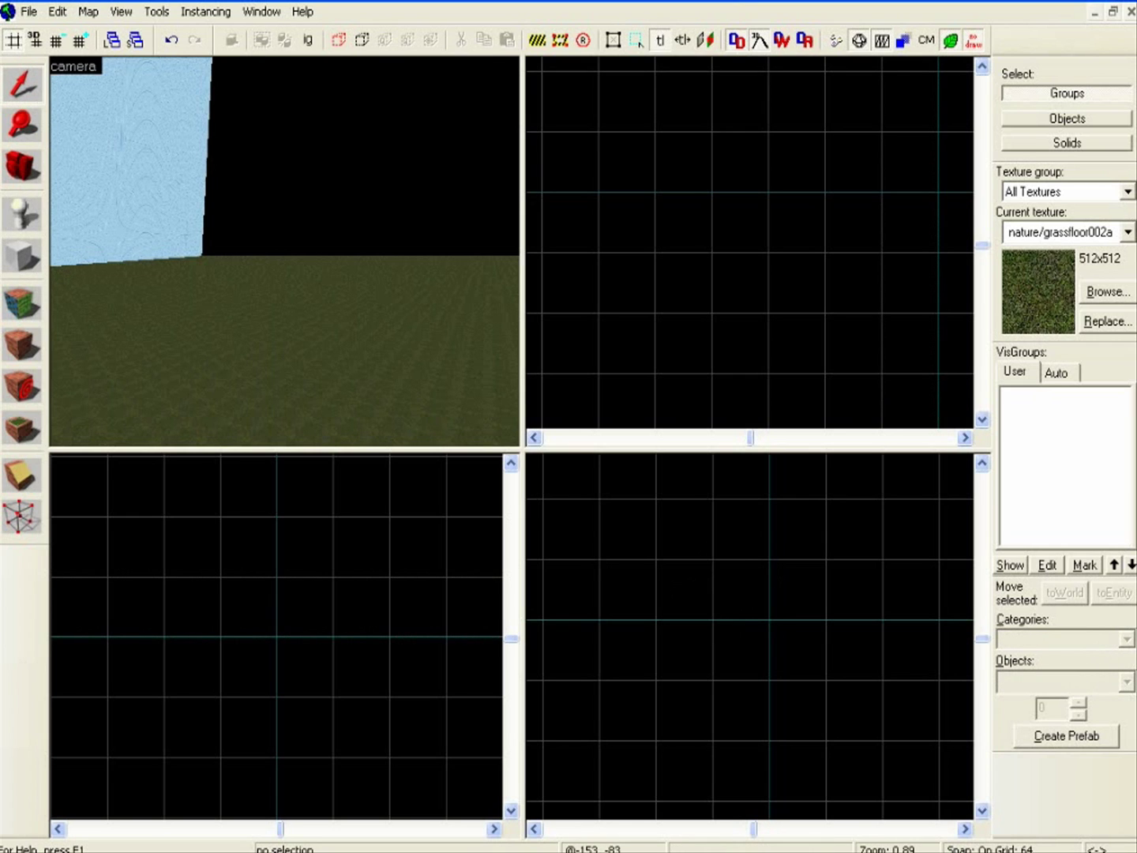
pyautogui.scroll(-2, 847, 405)
pyautogui.scroll(-6, 848, 405)
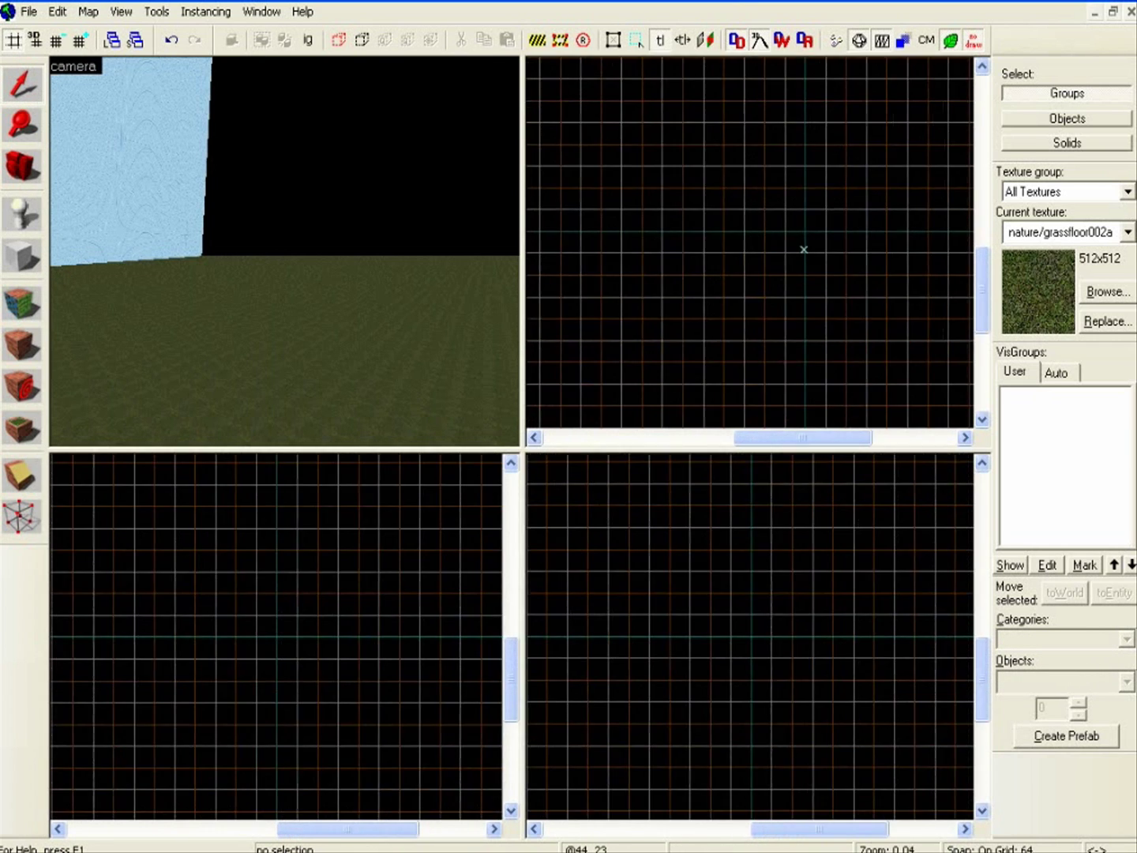
pyautogui.scroll(-2, 805, 238)
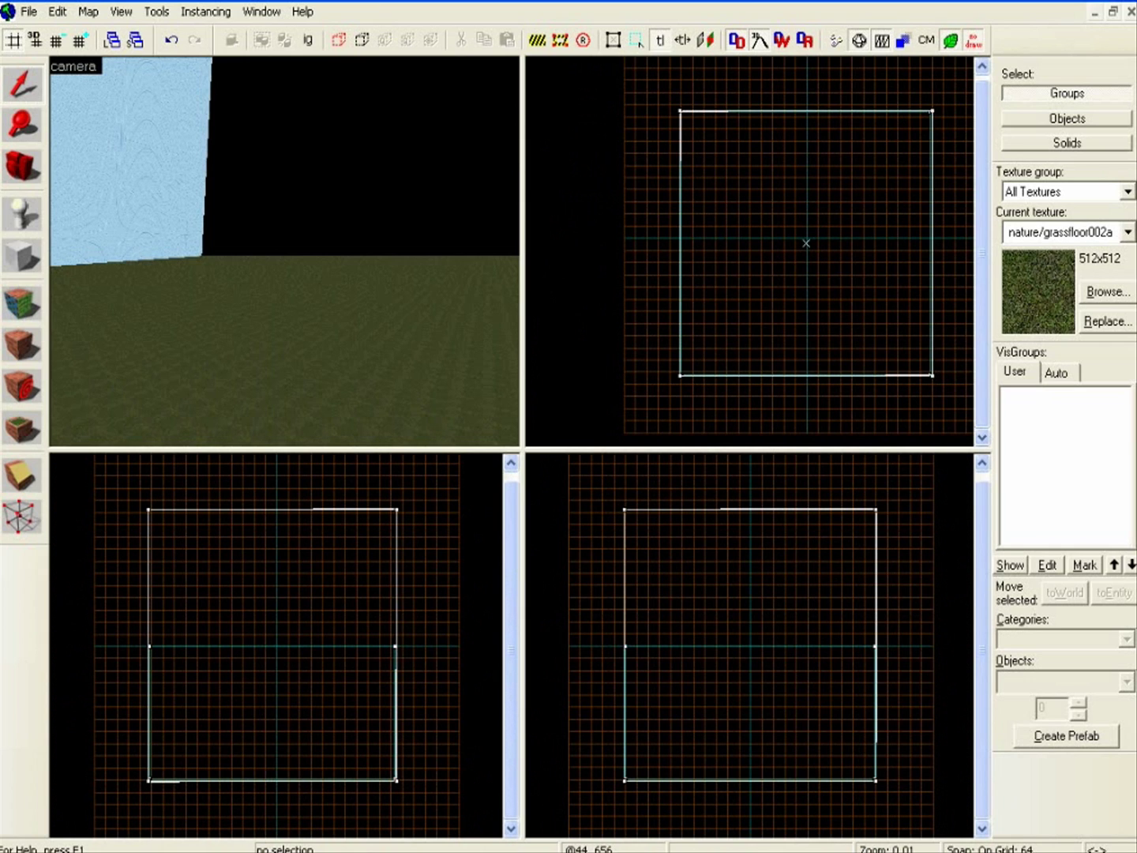